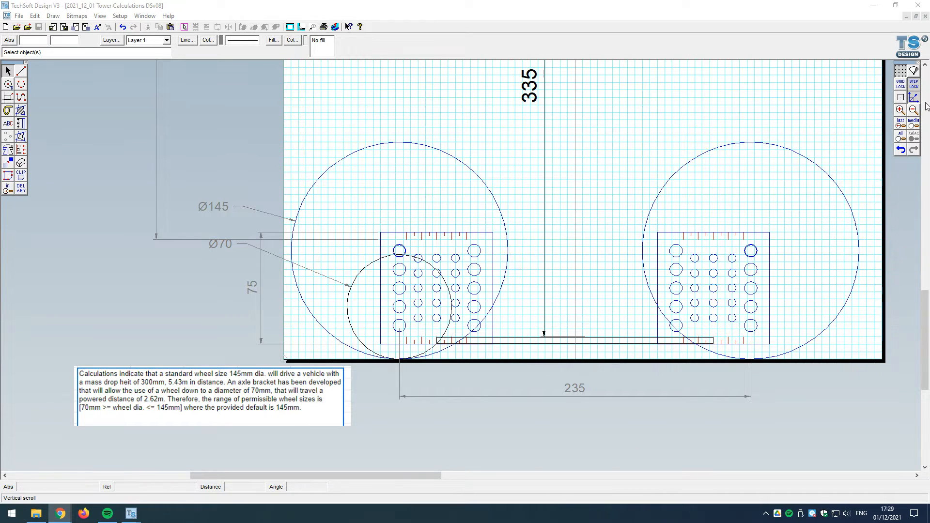
# Step: Check the drawing's layout settings for the material size and design guide, and leave them as they are
pyautogui.click(914, 126)
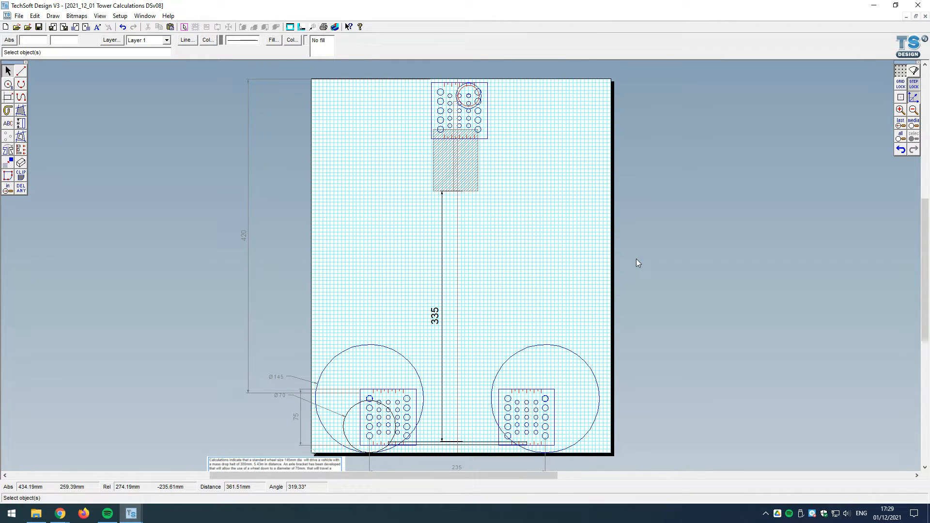
pyautogui.click(141, 16)
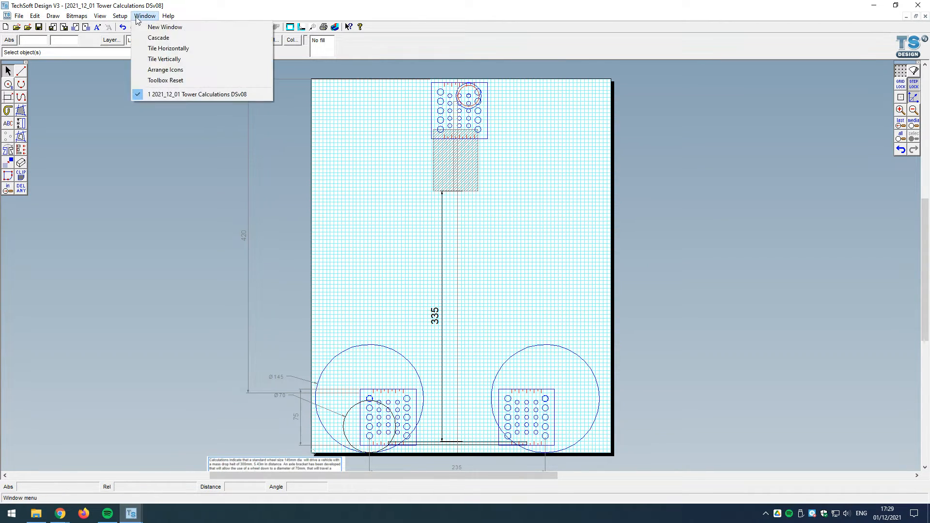
pyautogui.moveTo(120, 16)
pyautogui.click(231, 26)
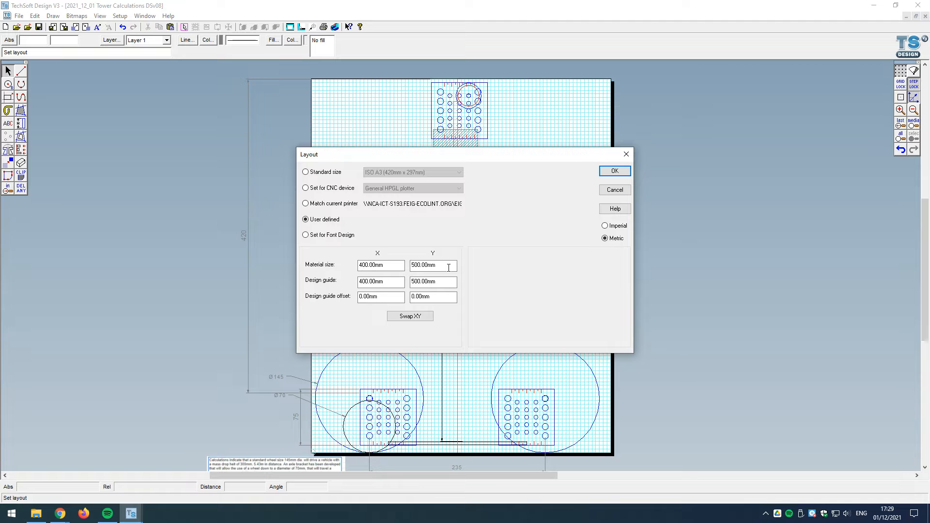
pyautogui.click(615, 191)
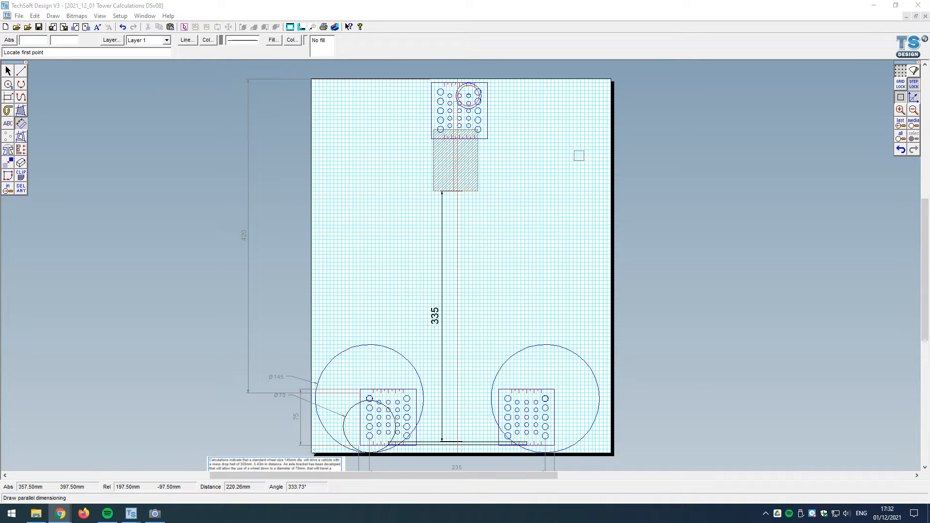
# Step: Examine the tower drawing, including the wheel-size calculation note, the wheel brackets, the hatched mass and the overall height dimensions
pyautogui.scroll(-1, 579, 155)
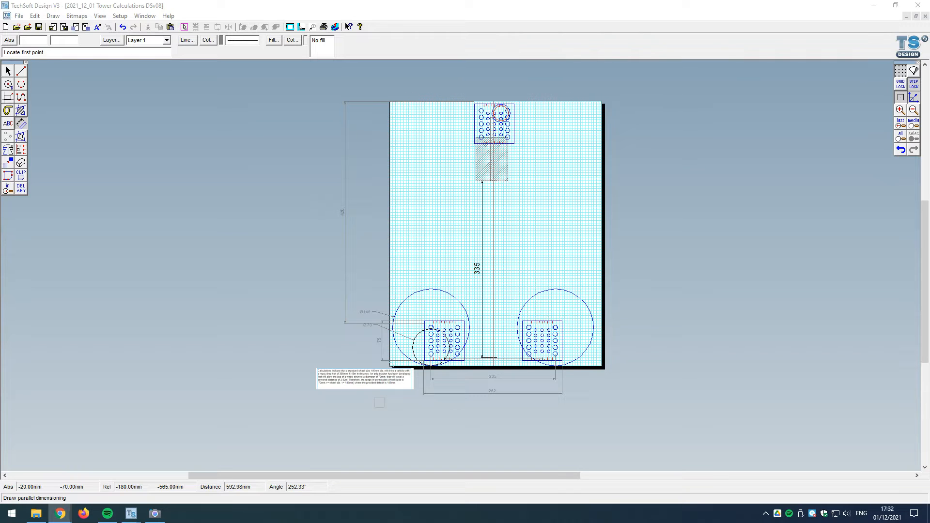
pyautogui.scroll(3, 379, 403)
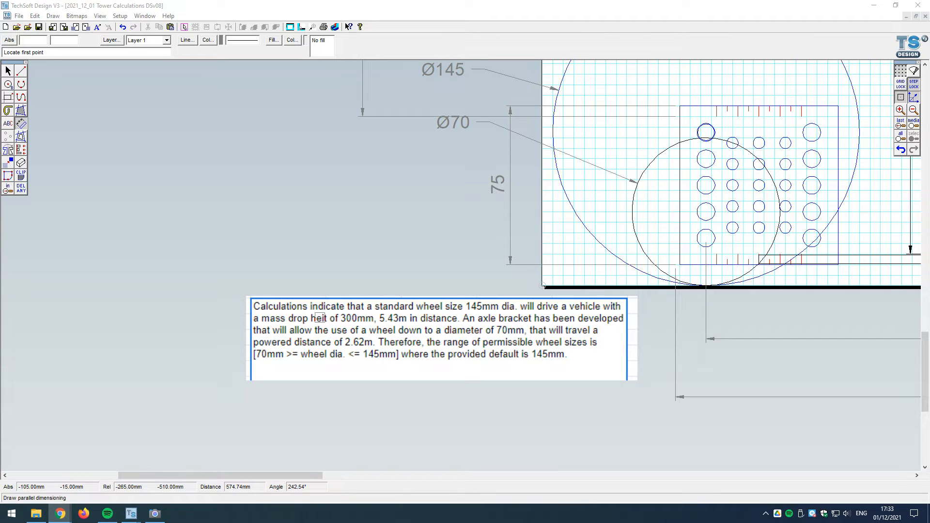
pyautogui.scroll(-5, 319, 318)
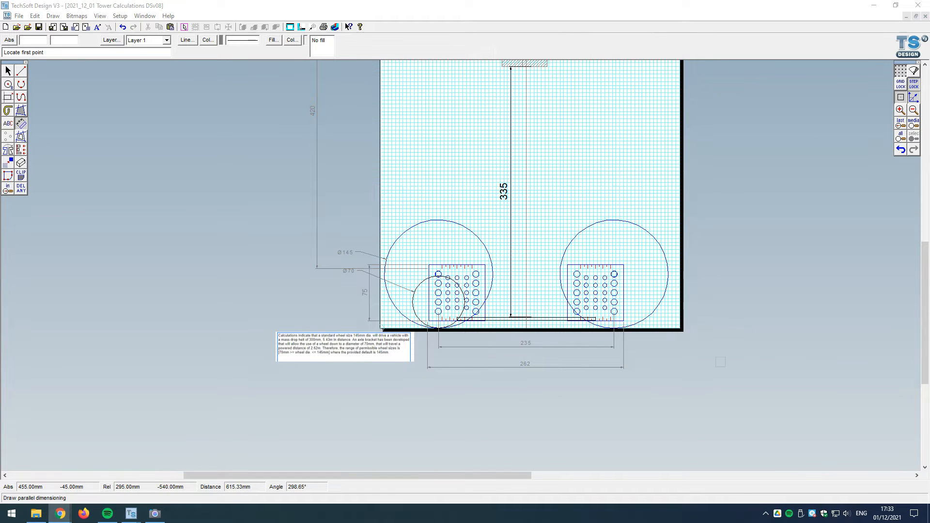
pyautogui.scroll(-2, 666, 208)
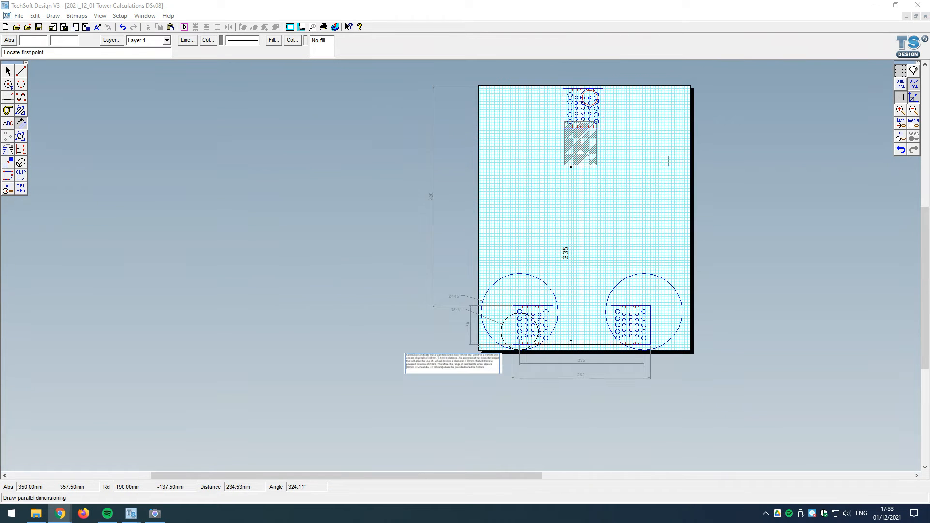
pyautogui.scroll(2, 663, 162)
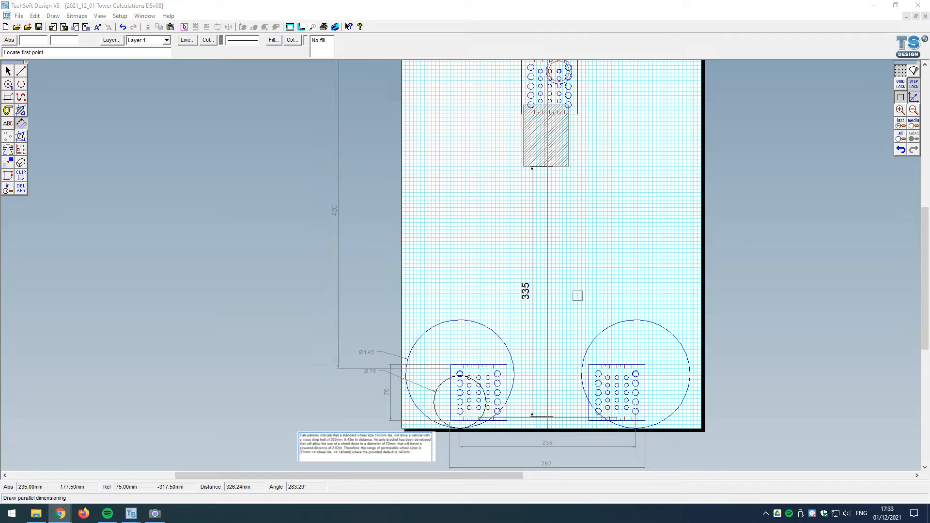
pyautogui.scroll(-1, 651, 418)
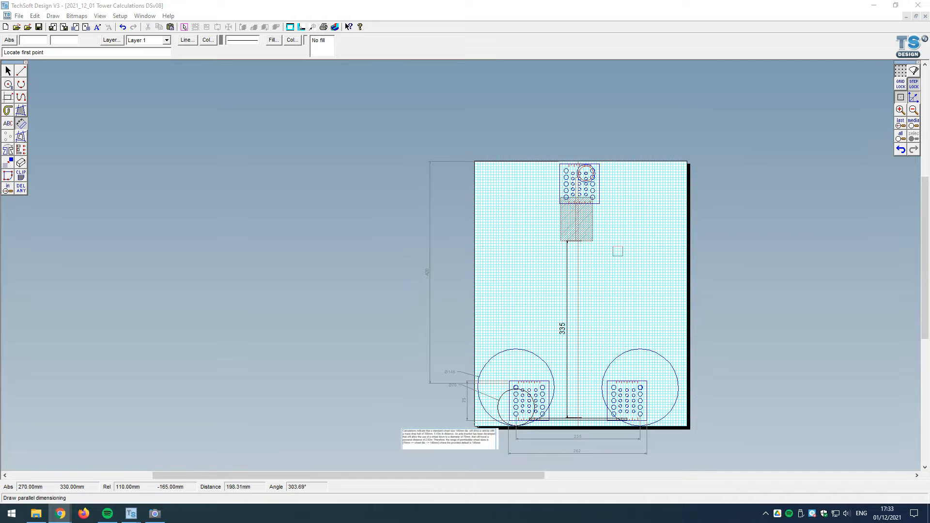
pyautogui.scroll(1, 586, 173)
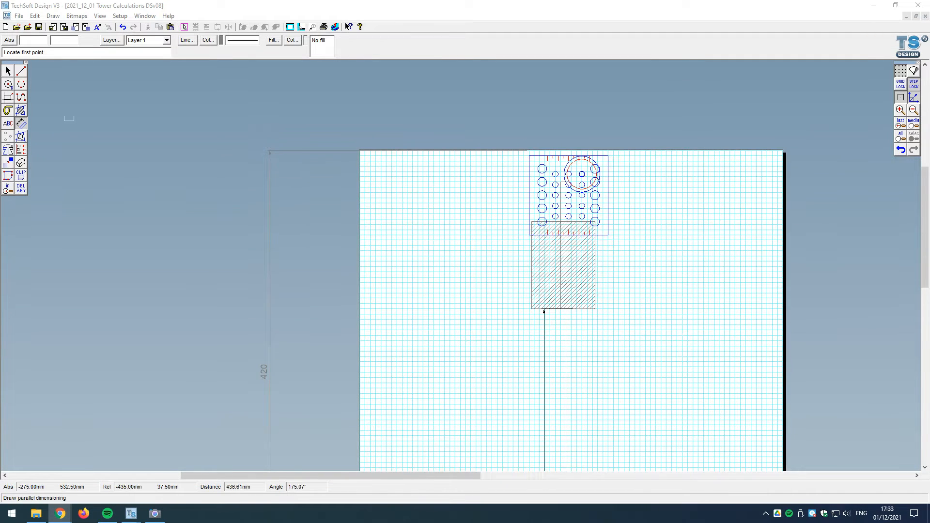
pyautogui.press('Escape')
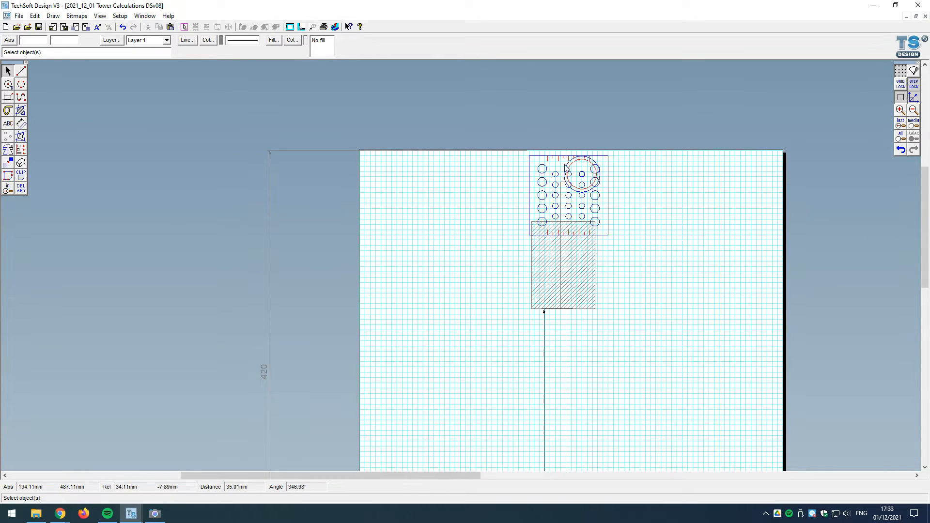
# Step: Draw a tangent line from the inner pulley circle on the upper bracket to the right wheel's axle circle
pyautogui.scroll(-2, 593, 210)
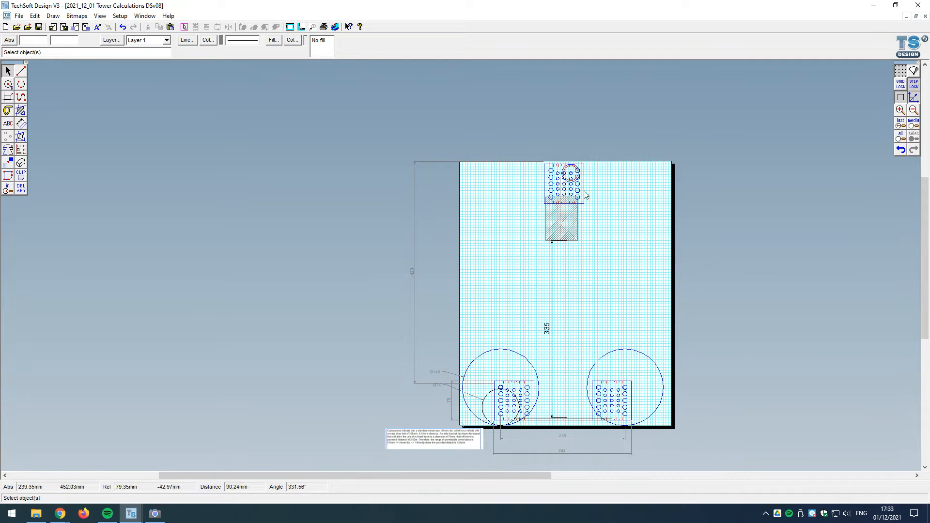
pyautogui.click(21, 70)
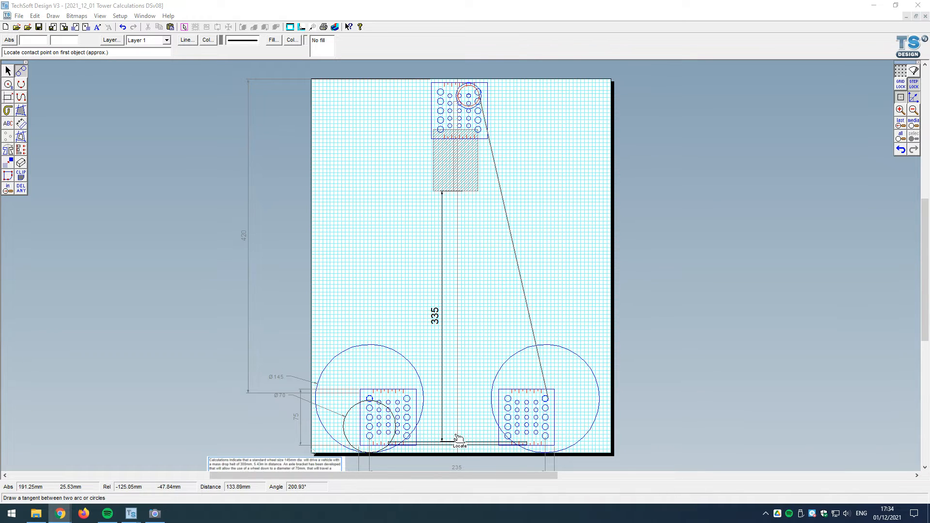
pyautogui.click(8, 72)
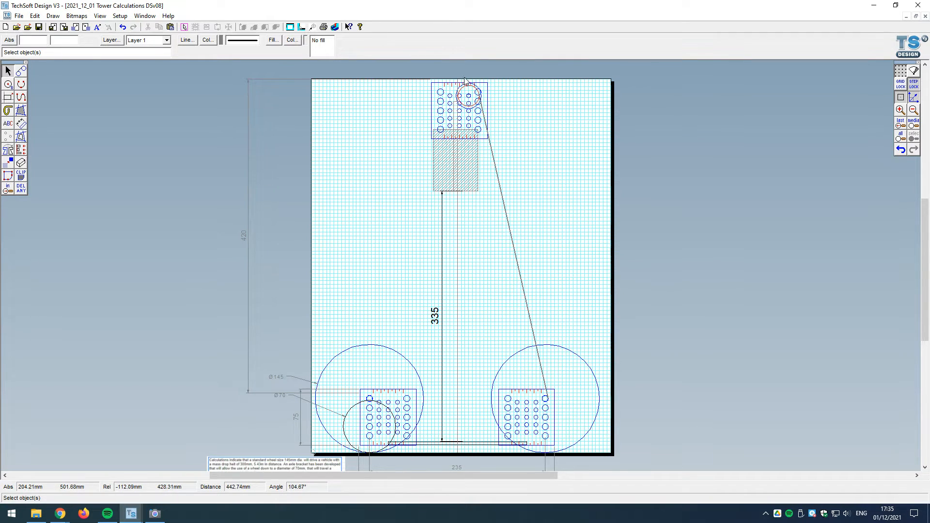
# Step: Add a diameter dimension to the small axle hole at the centre of the upper pulley
pyautogui.scroll(2, 465, 79)
pyautogui.scroll(1, 463, 78)
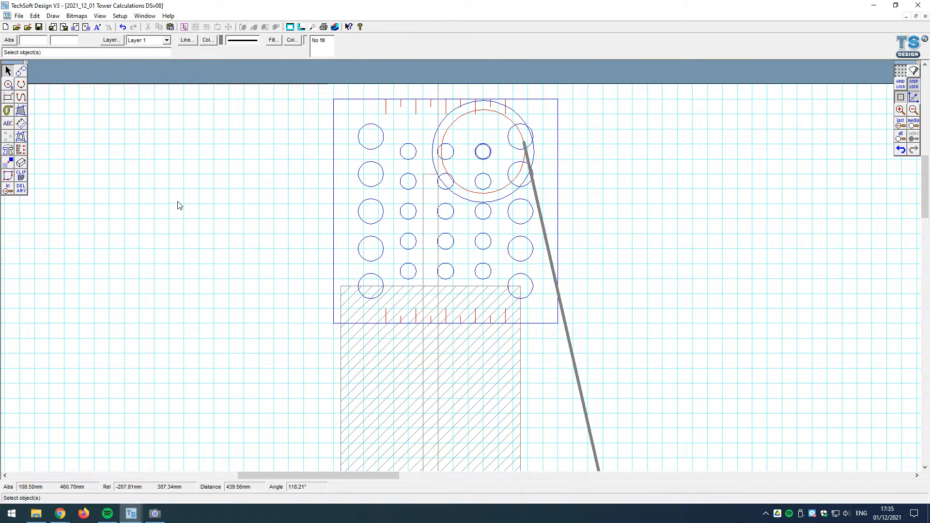
pyautogui.click(21, 123)
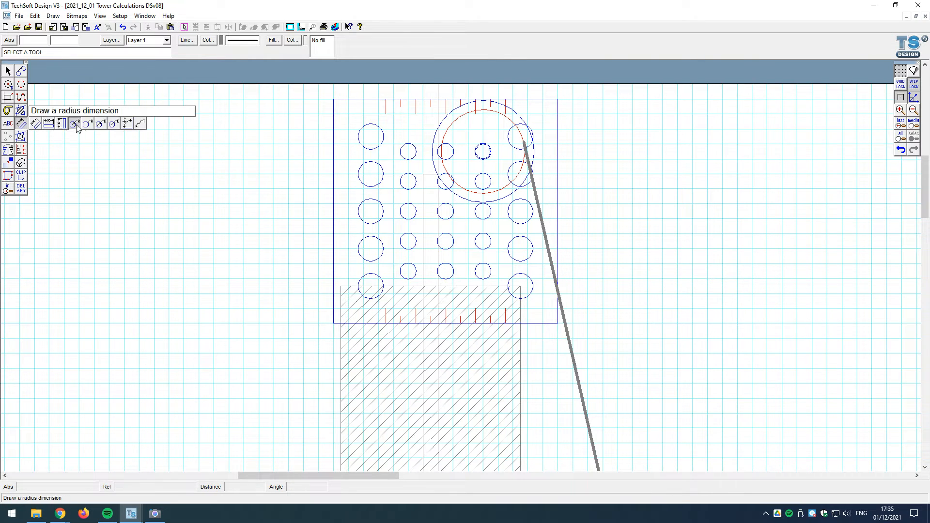
pyautogui.click(114, 124)
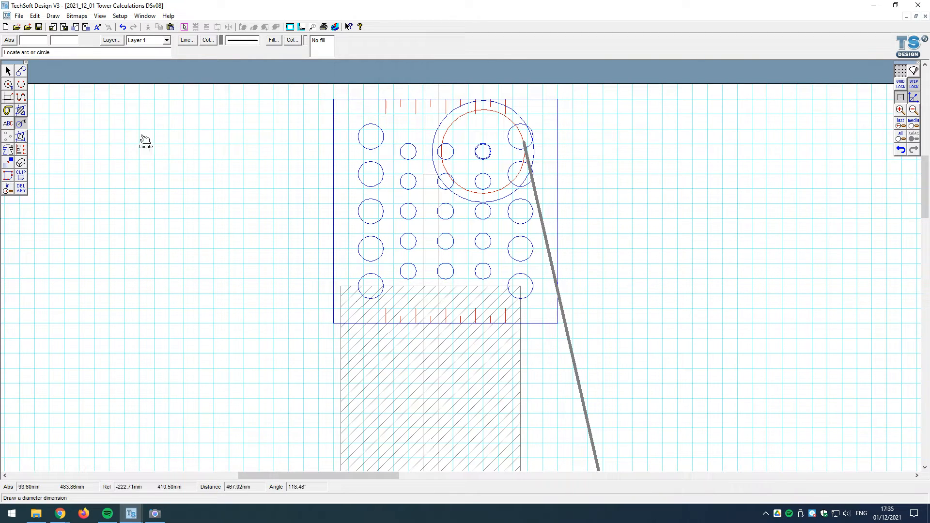
pyautogui.click(493, 154)
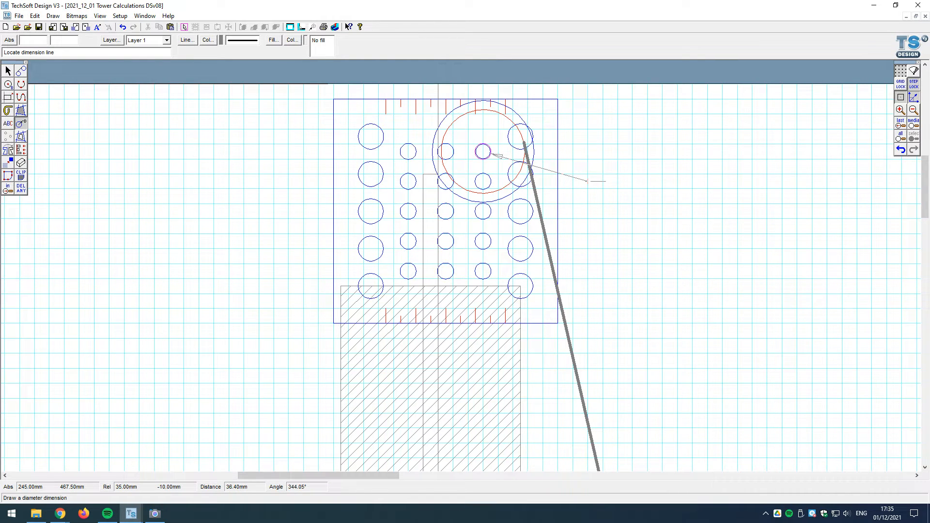
pyautogui.click(587, 181)
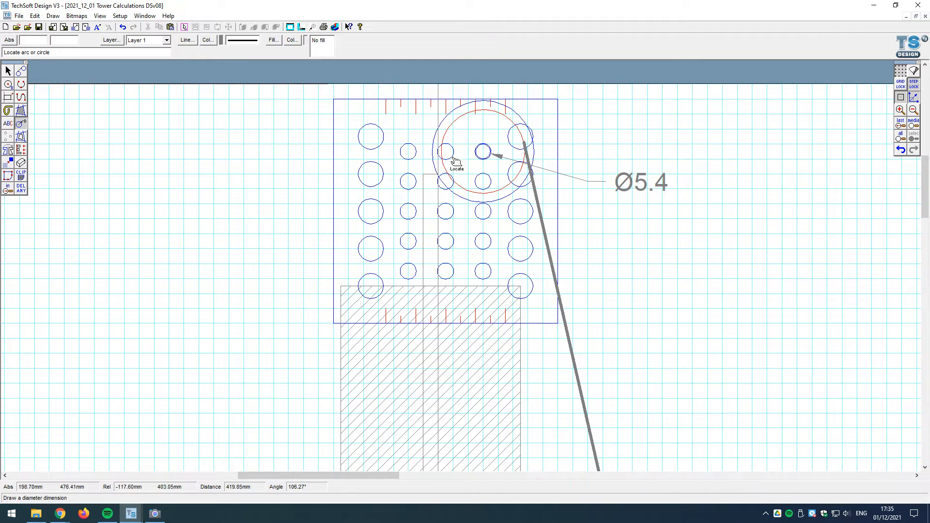
pyautogui.click(8, 70)
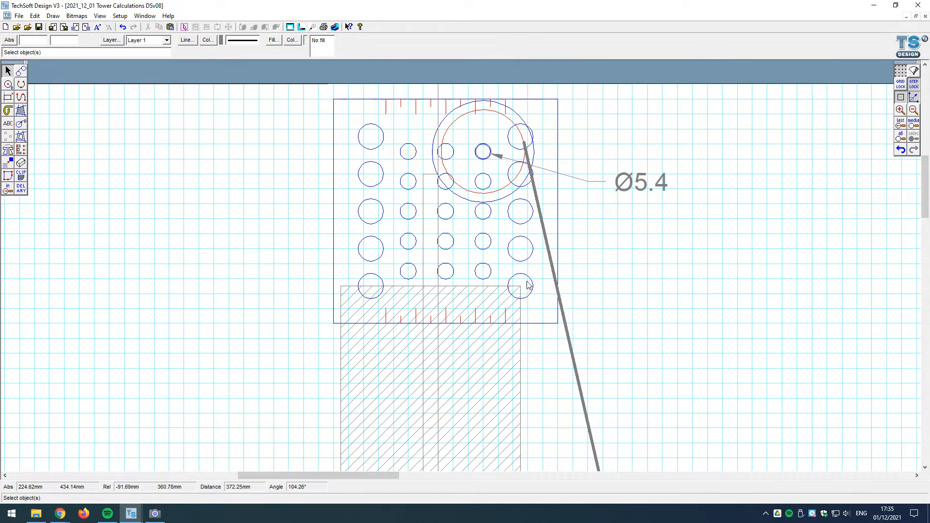
# Step: Try the pulley circles on the upper row's leftmost small hole of the bracket, and undo the moves
pyautogui.click(466, 127)
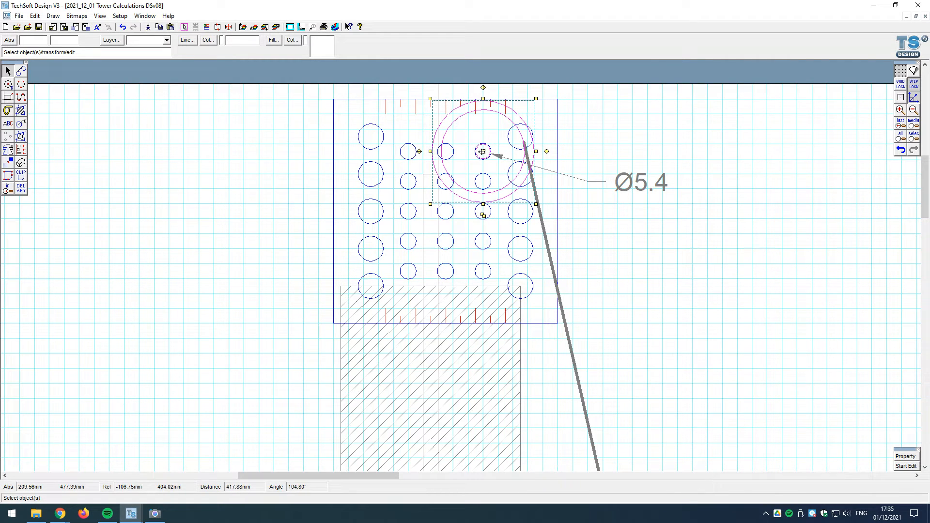
pyautogui.moveTo(482, 152); pyautogui.dragTo(412, 153)
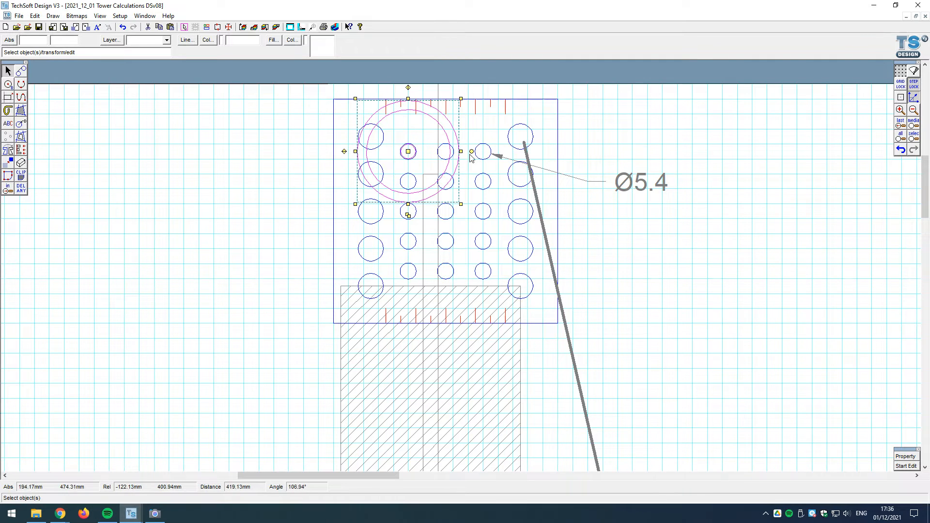
pyautogui.click(902, 150)
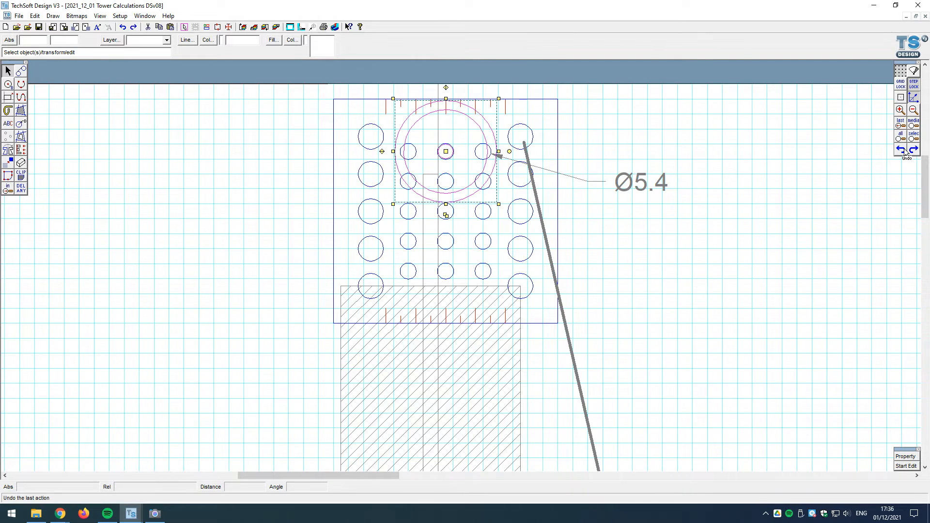
pyautogui.click(902, 150)
# Step: Examine the upper pulley with its tangent line, and the wheel-size calculation note beside the dimensioned wheels and lower brackets
pyautogui.scroll(-2, 493, 161)
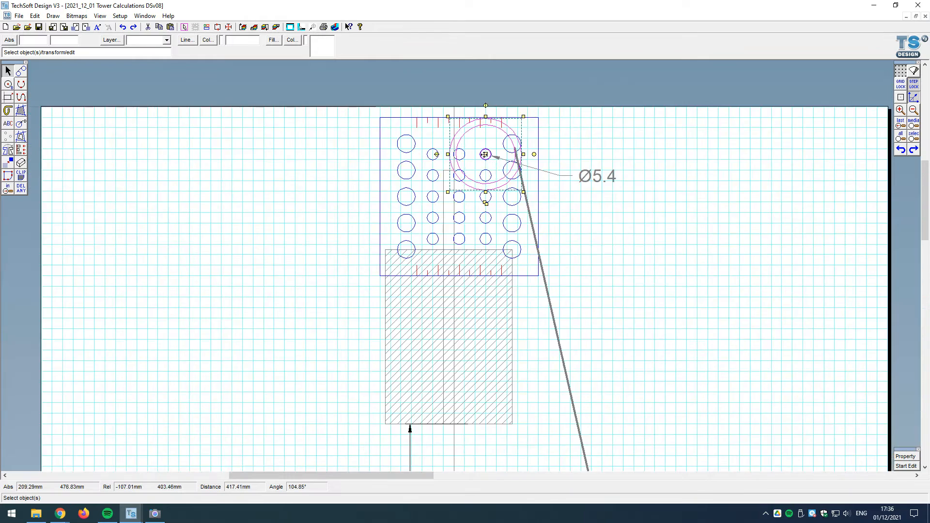
pyautogui.scroll(-2, 522, 129)
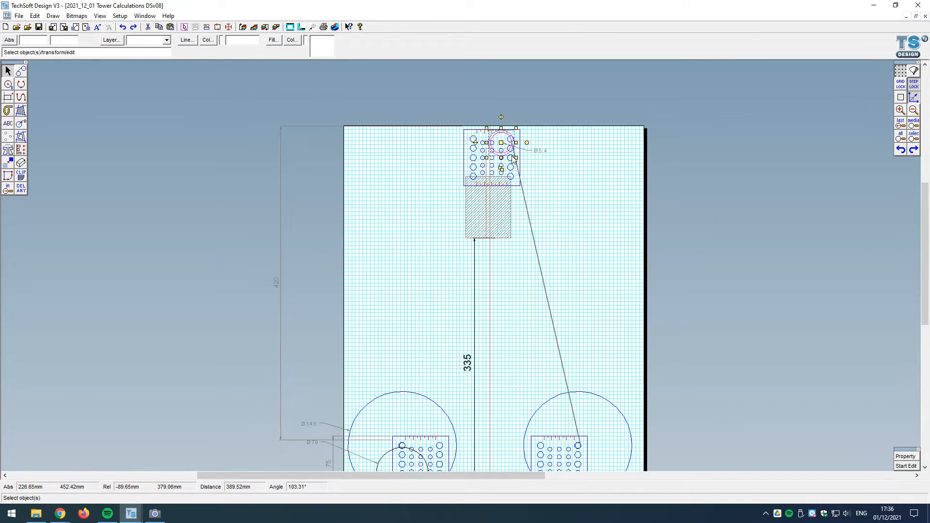
pyautogui.scroll(3, 501, 142)
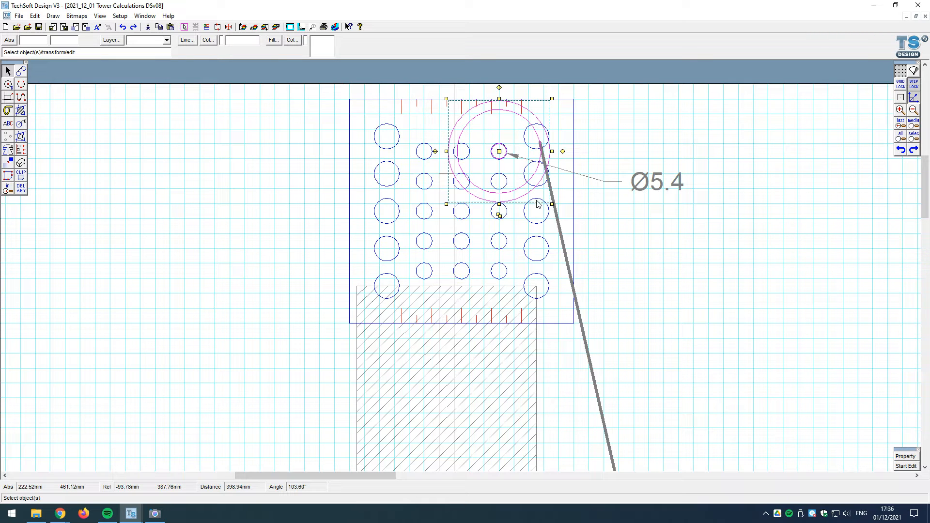
pyautogui.scroll(-3, 537, 204)
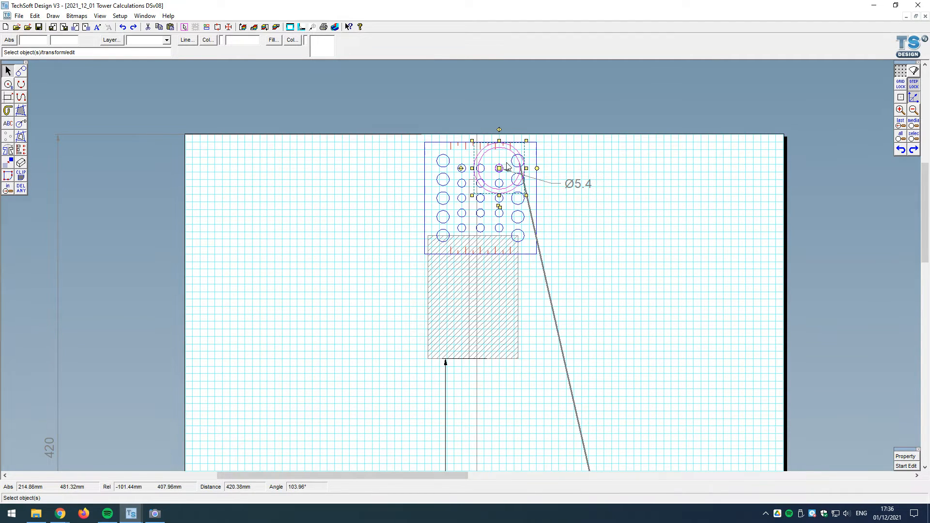
pyautogui.scroll(2, 508, 166)
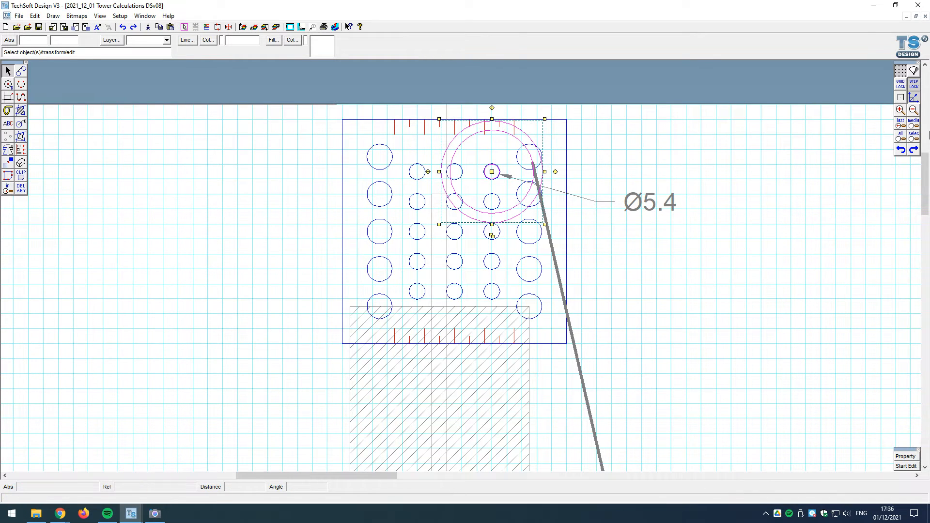
pyautogui.click(914, 125)
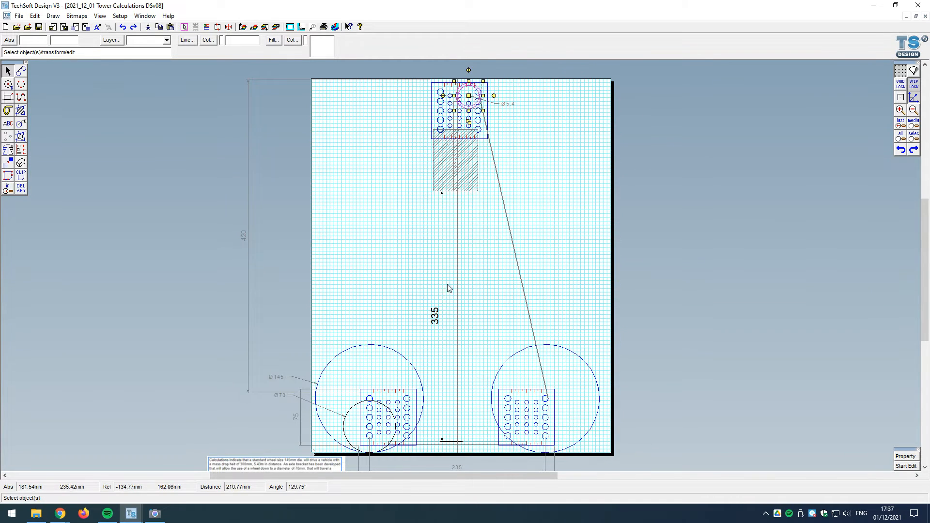
pyautogui.scroll(-1, 378, 339)
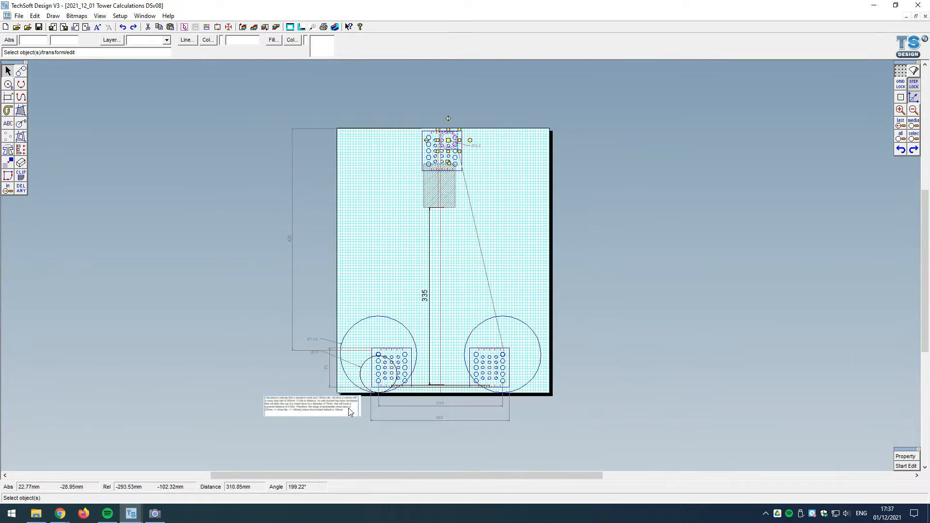
pyautogui.scroll(3, 296, 414)
pyautogui.scroll(-1, 263, 412)
pyautogui.scroll(3, 225, 407)
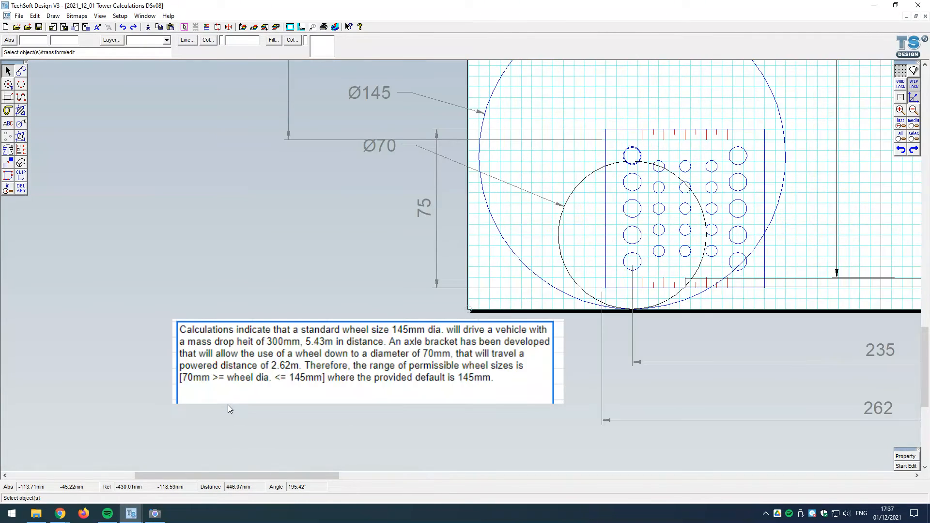
pyautogui.scroll(-1, 257, 385)
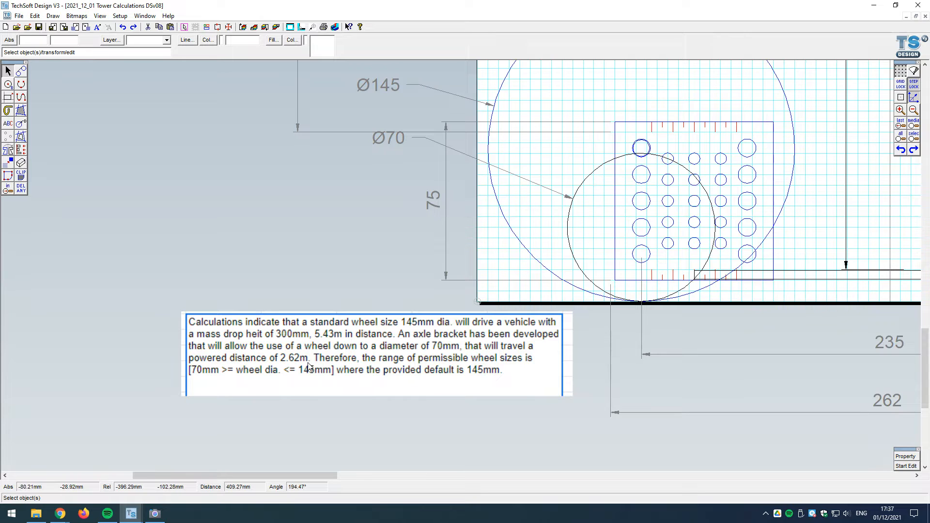
pyautogui.scroll(-1, 291, 384)
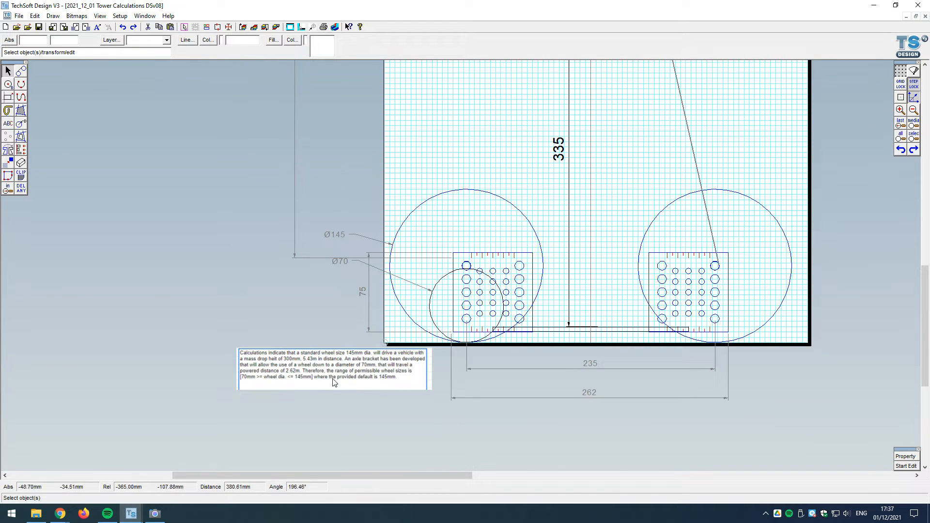
pyautogui.scroll(1, 328, 366)
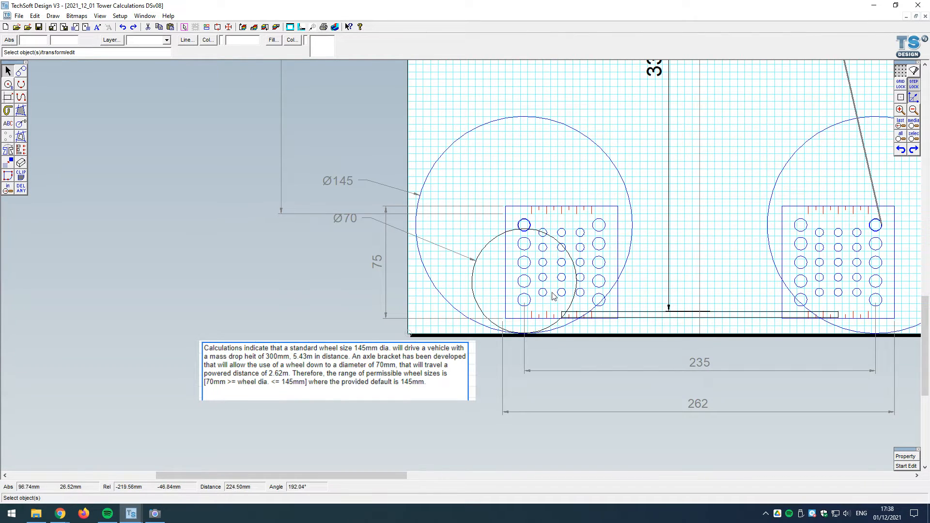
# Step: Try a fine-line circle of 22 mm radius centred on the lowest hole in the left bracket's left column, and undo it
pyautogui.click(21, 125)
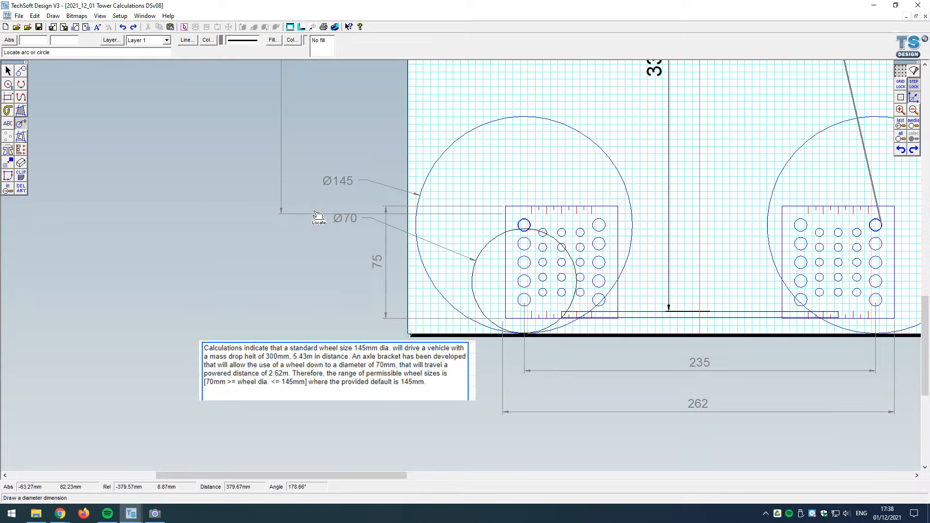
pyautogui.click(13, 87)
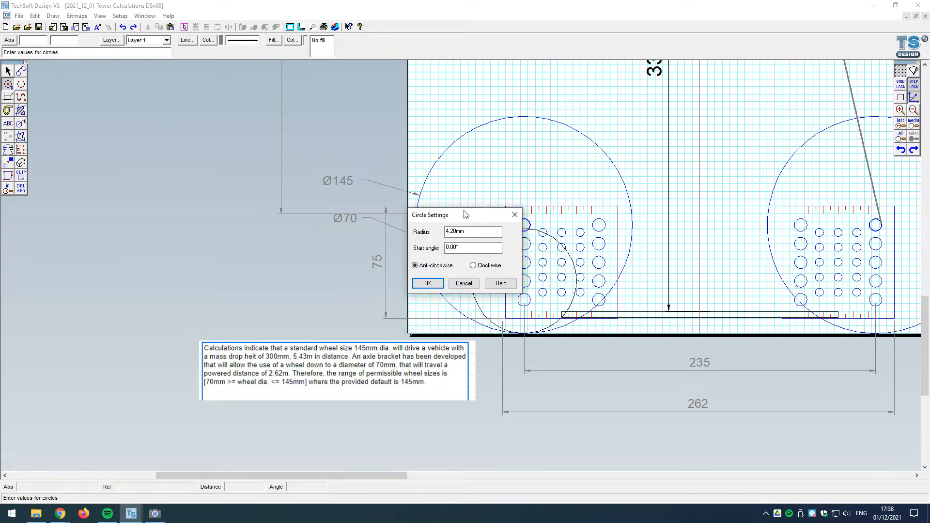
pyautogui.moveTo(478, 230); pyautogui.dragTo(399, 225)
pyautogui.moveTo(465, 216); pyautogui.dragTo(709, 130)
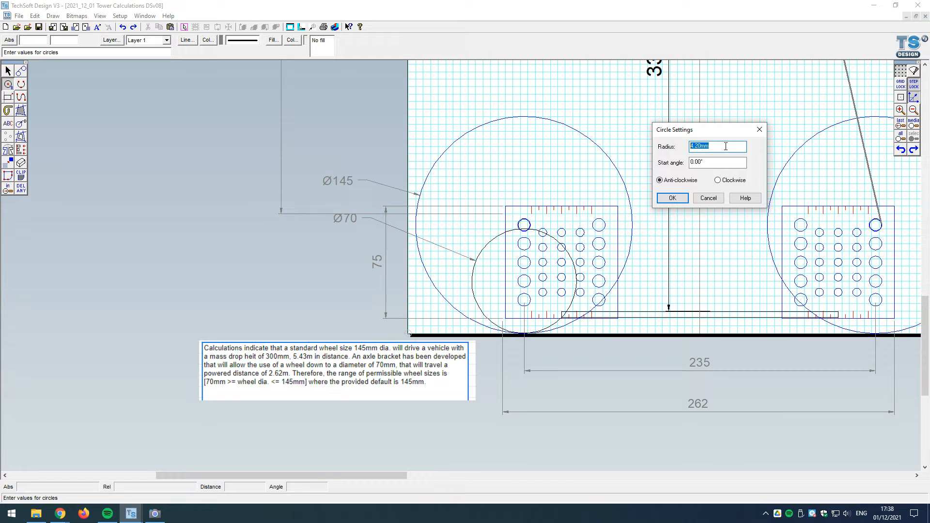
pyautogui.write('22.5')
pyautogui.press('Return')
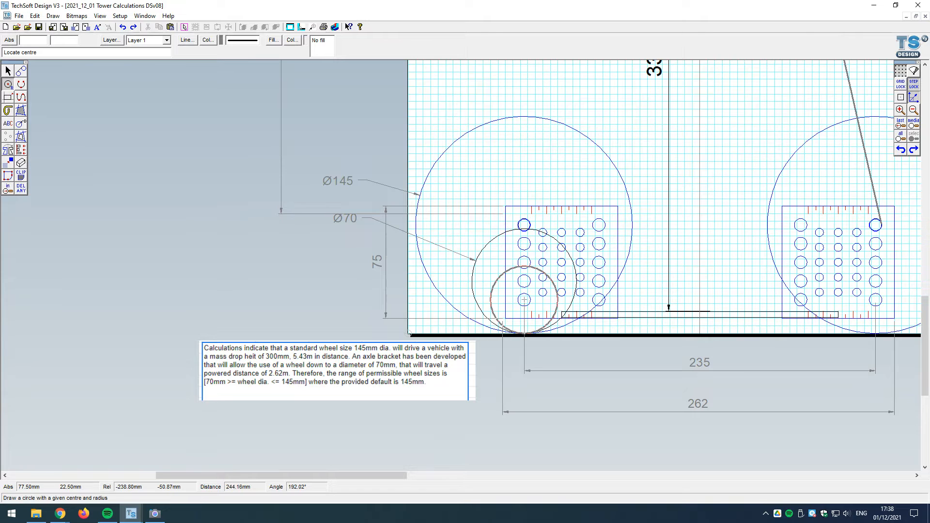
pyautogui.click(187, 40)
pyautogui.click(433, 255)
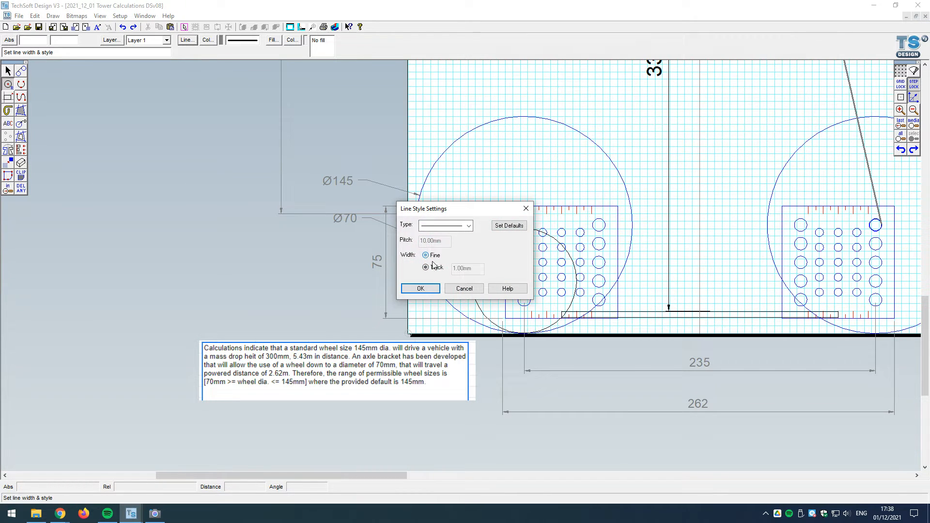
pyautogui.click(420, 289)
pyautogui.click(524, 299)
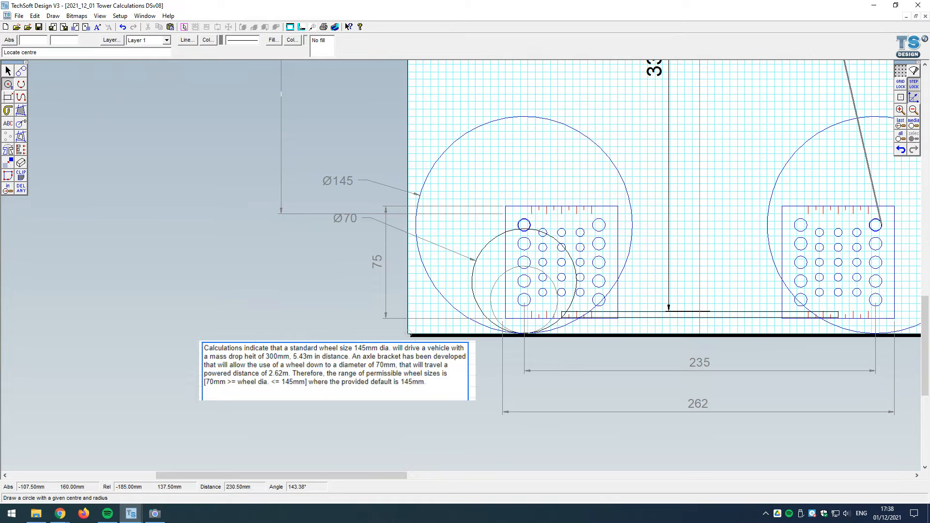
pyautogui.click(901, 150)
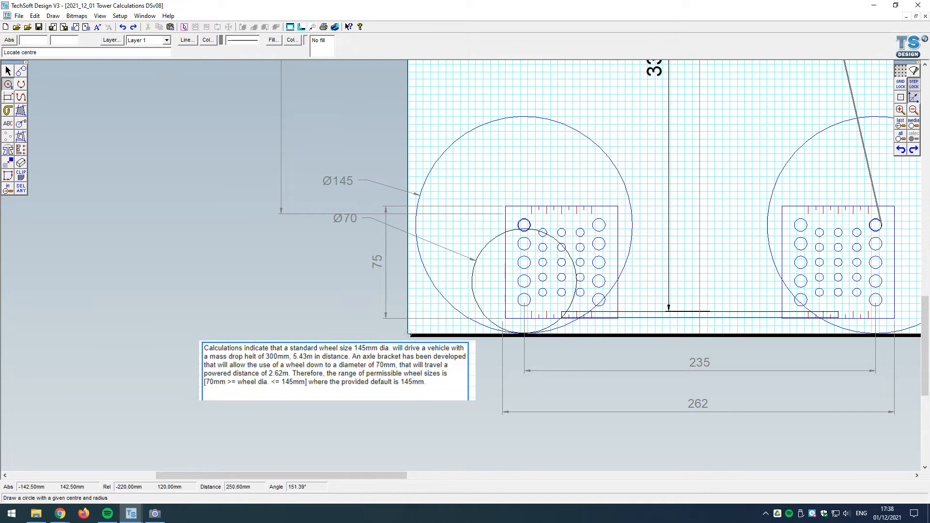
pyautogui.click(13, 72)
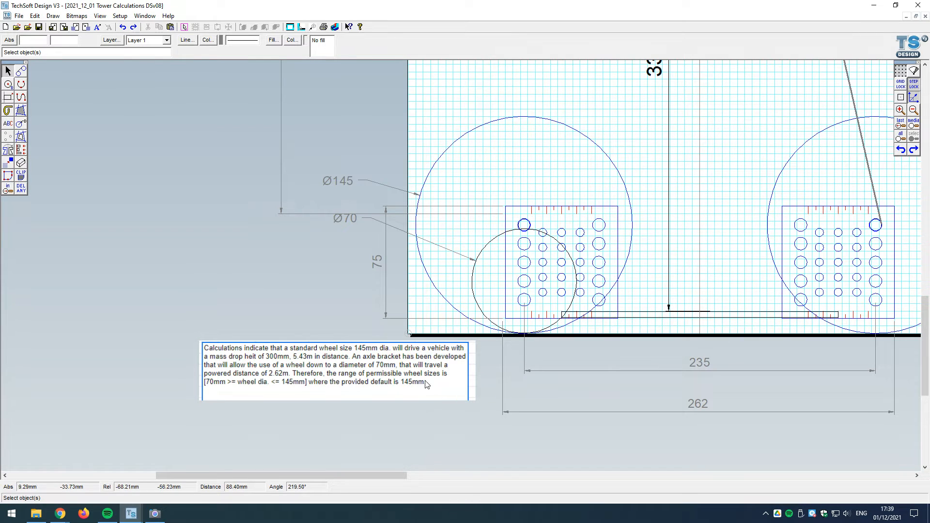
# Step: Examine the wheel-size calculation note against the dimensioned wheels, the lower brackets and the tower above them
pyautogui.scroll(-1, 603, 375)
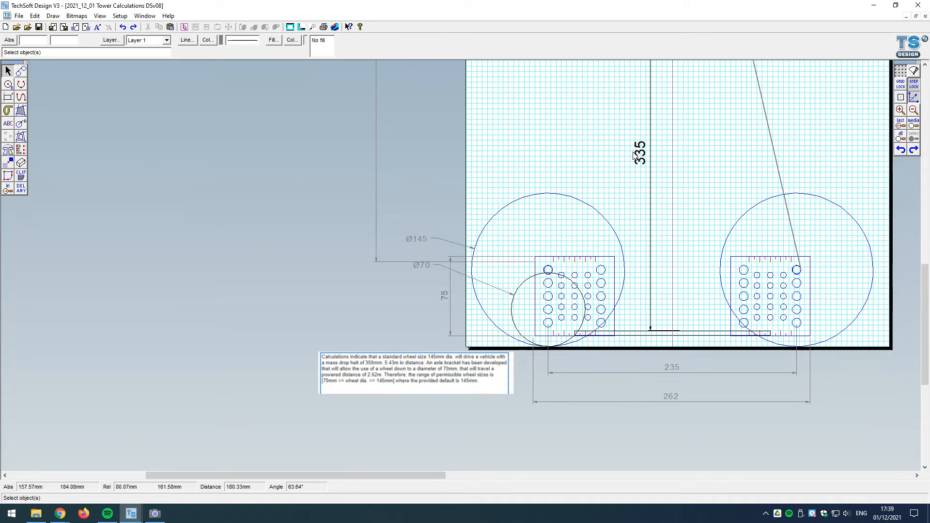
pyautogui.scroll(1, 533, 373)
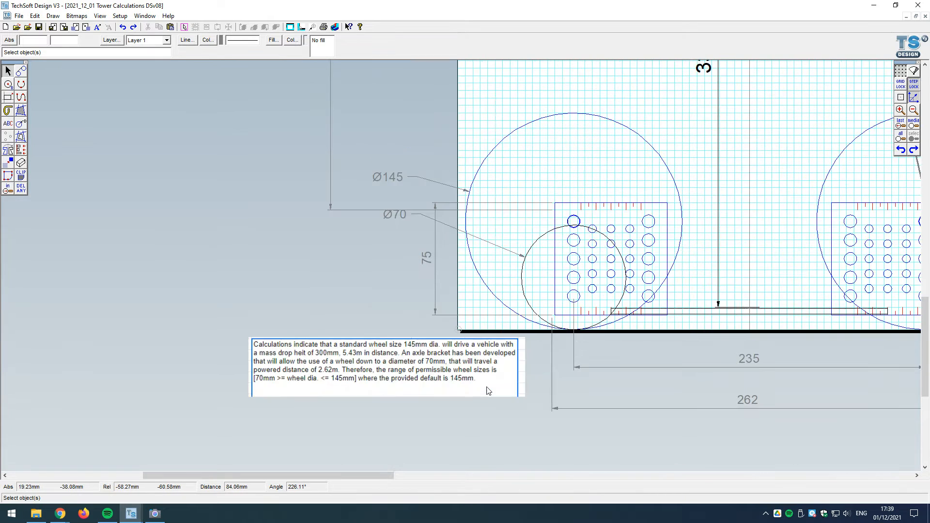
pyautogui.scroll(-1, 391, 394)
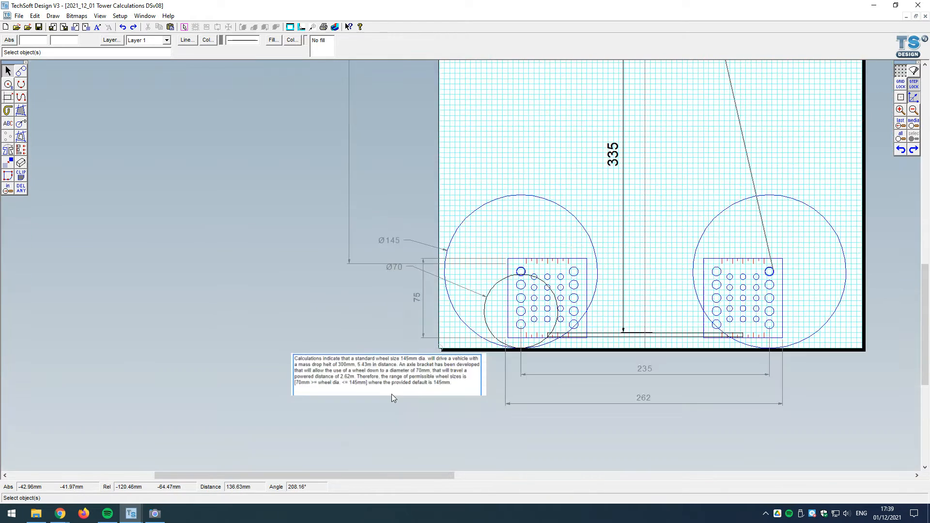
pyautogui.scroll(1, 391, 394)
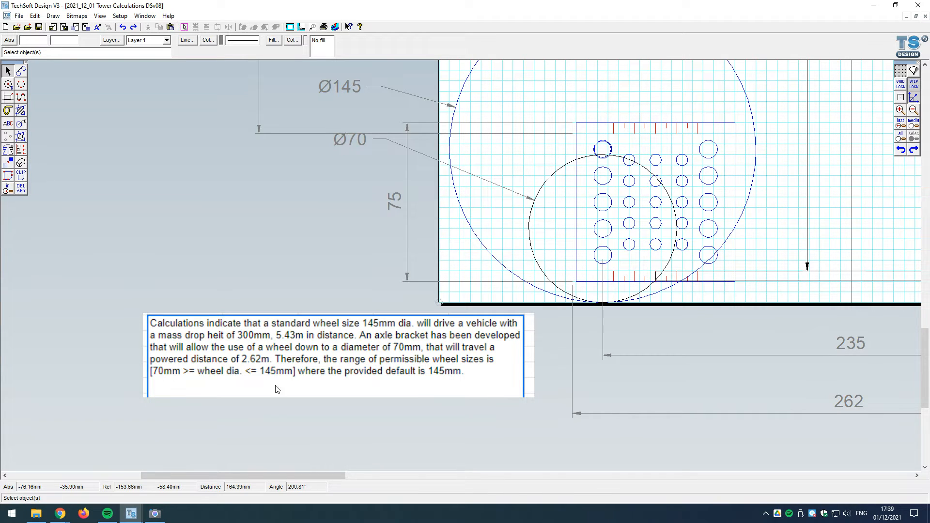
pyautogui.scroll(-4, 263, 424)
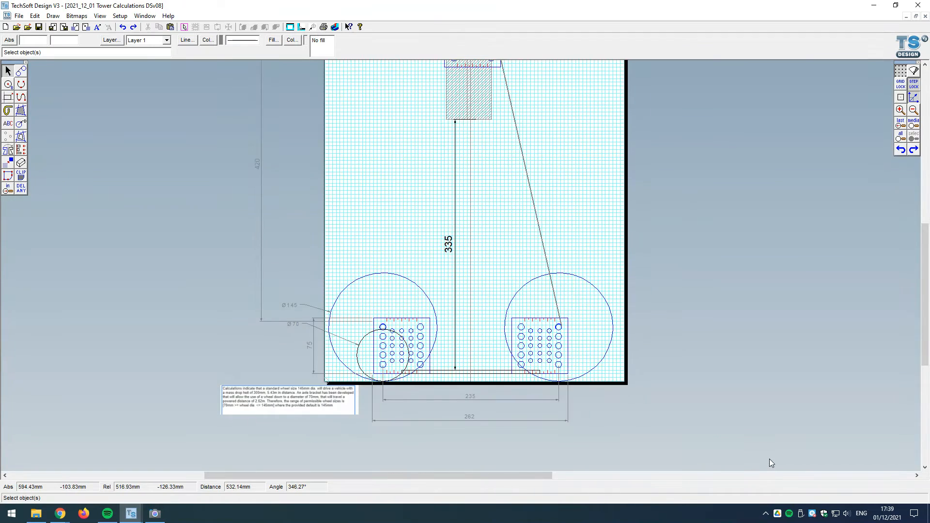
pyautogui.scroll(-1, 769, 458)
pyautogui.scroll(1, 835, 369)
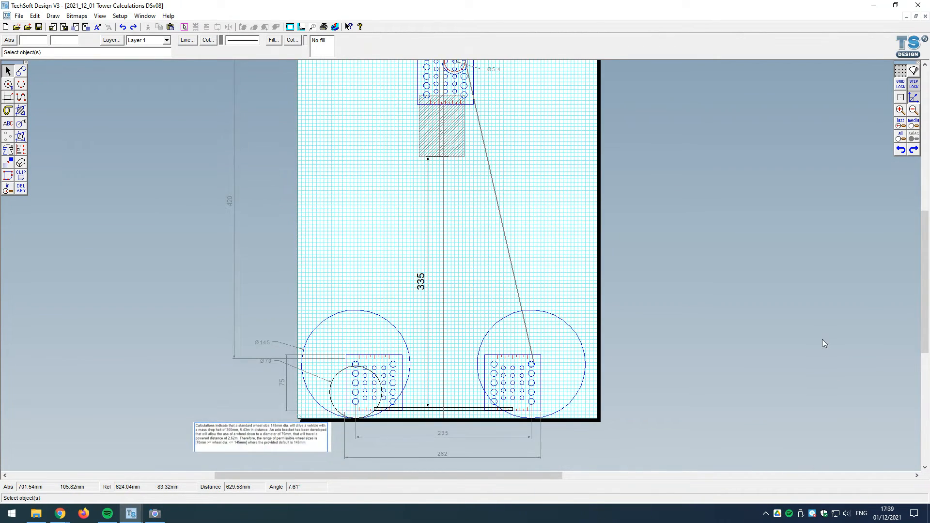
pyautogui.scroll(1, 361, 401)
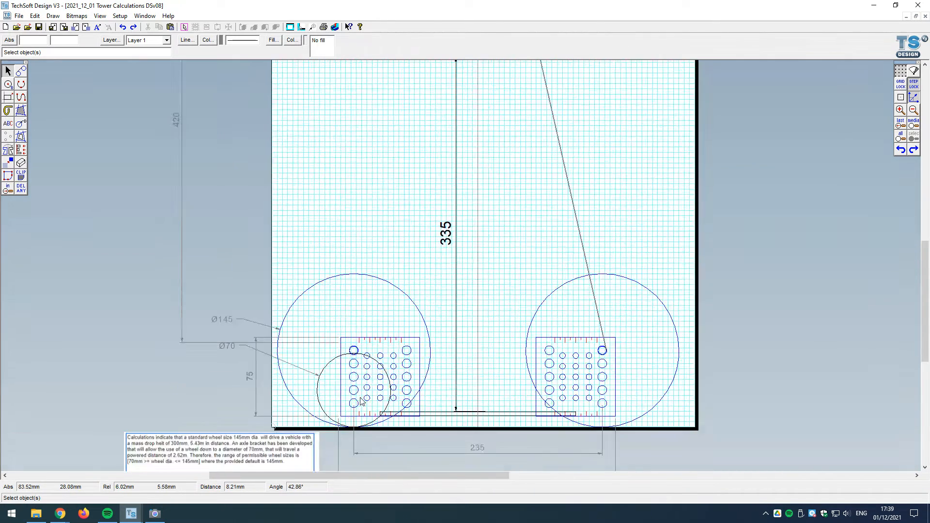
pyautogui.scroll(1, 361, 402)
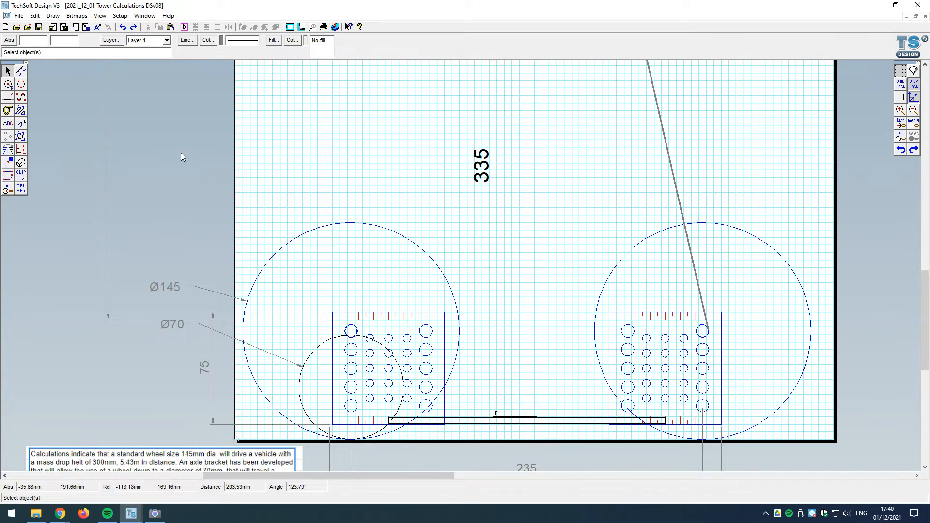
# Step: Draw a rectangle about 82.5 mm by 5 mm on top of the base bar between the lower brackets and fill it with hatching
pyautogui.click(8, 98)
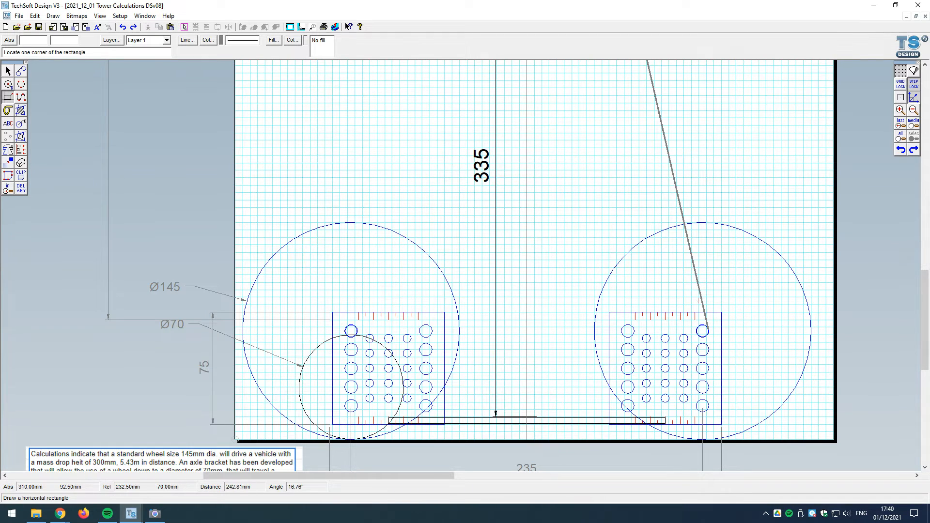
pyautogui.click(463, 410)
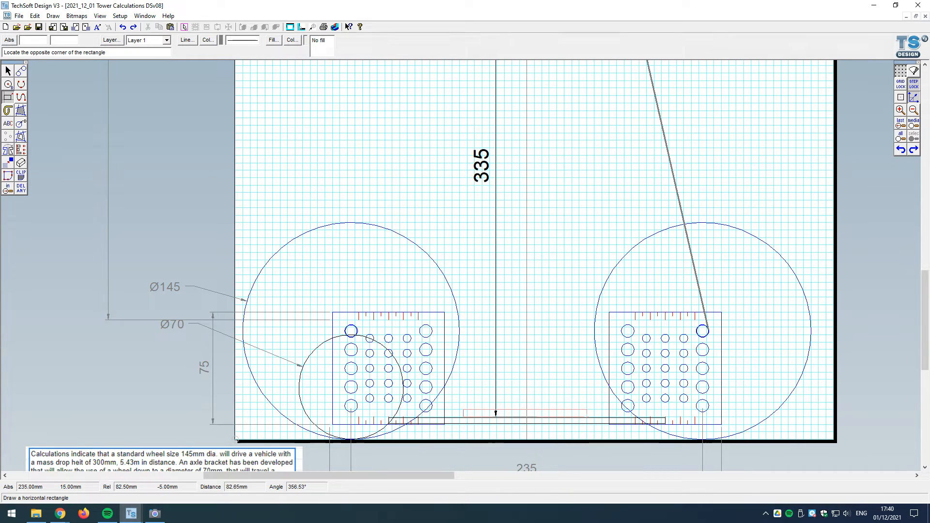
pyautogui.click(587, 416)
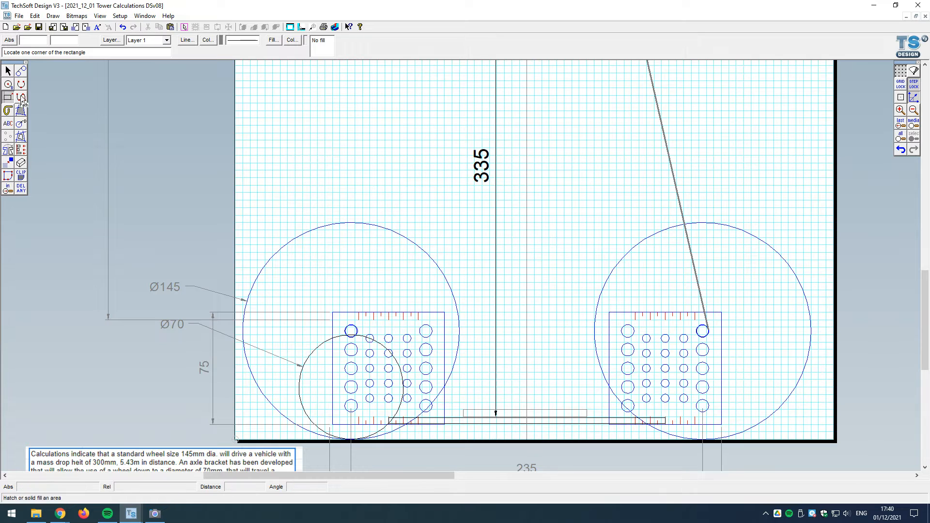
pyautogui.click(8, 71)
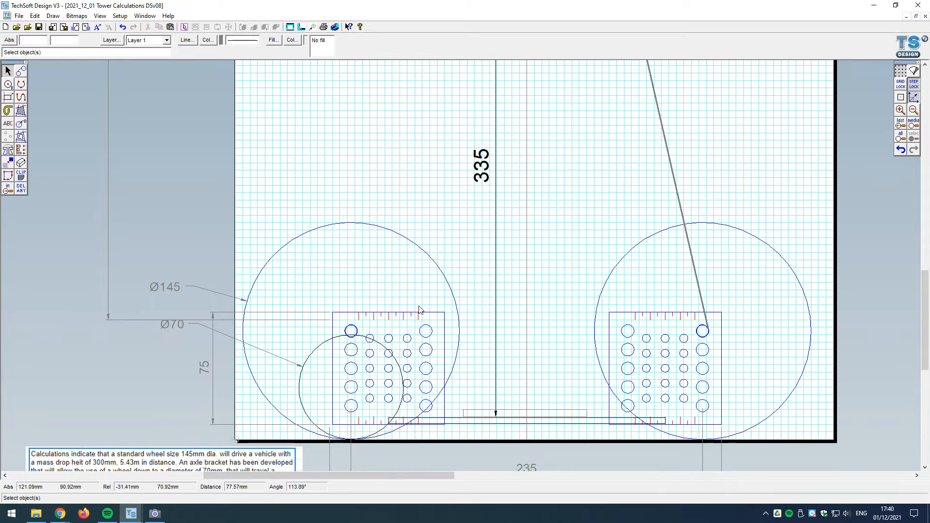
pyautogui.click(508, 411)
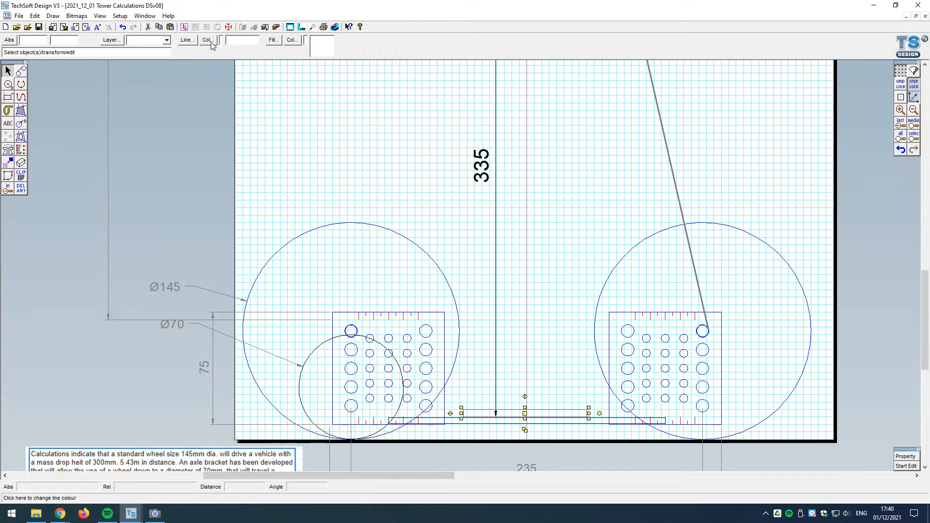
pyautogui.click(273, 40)
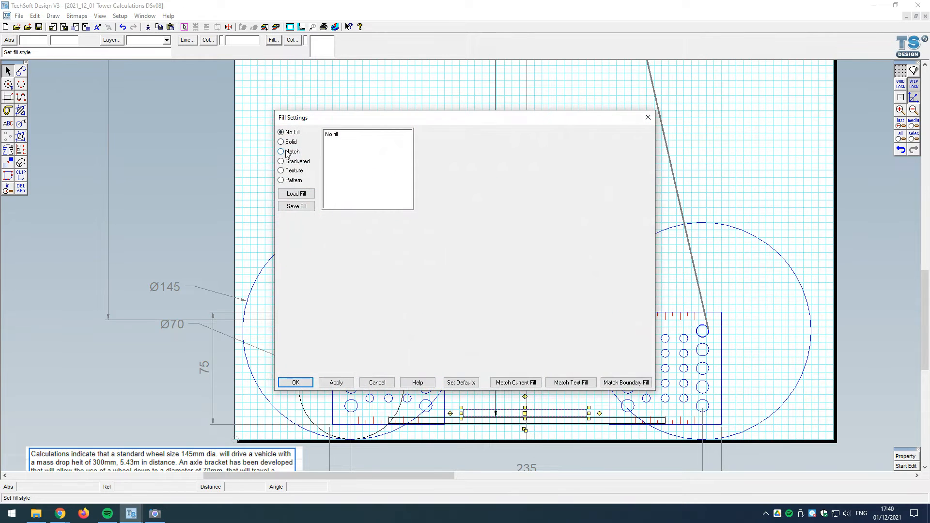
pyautogui.click(296, 383)
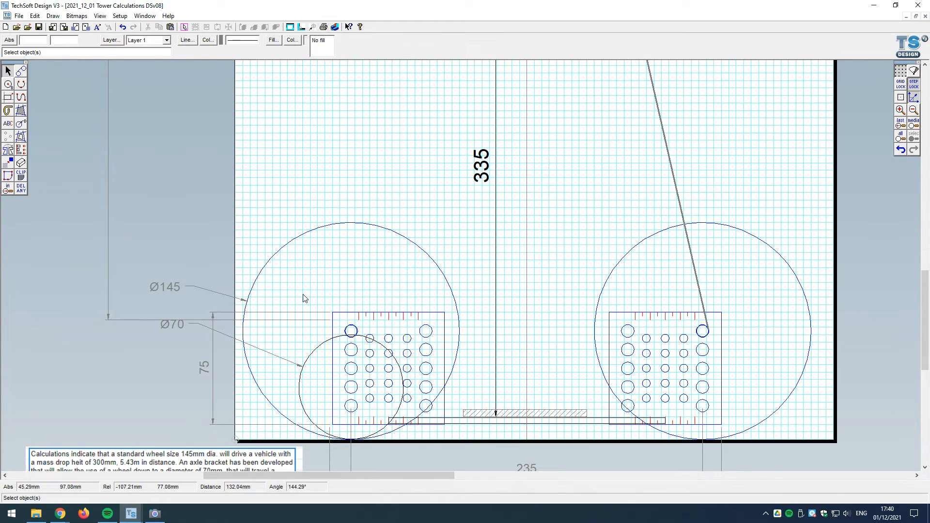
# Step: Undo the hatch fill and the rectangle on the base bar
pyautogui.click(902, 152)
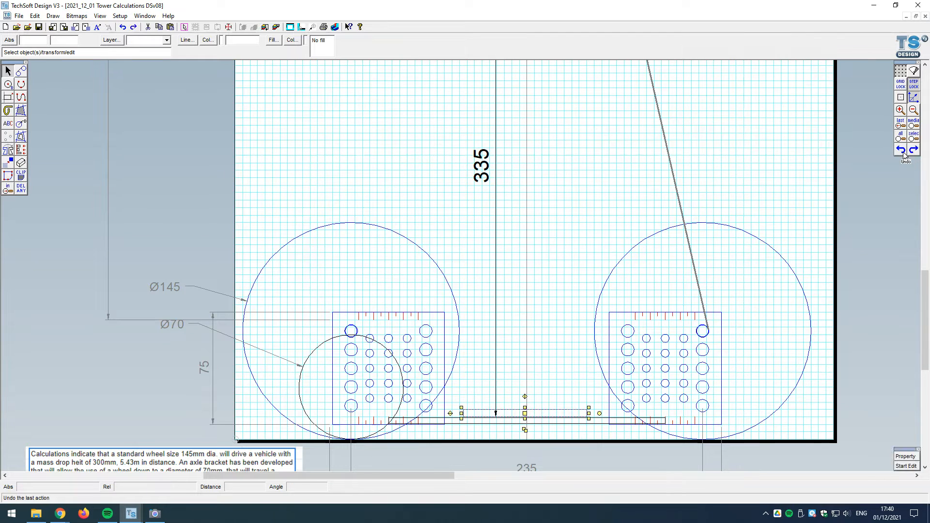
pyautogui.click(904, 152)
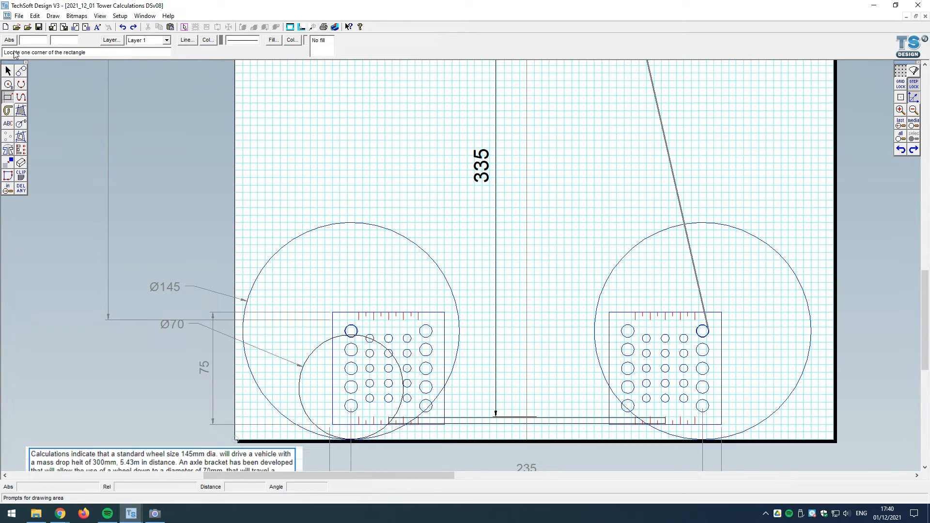
pyautogui.click(8, 71)
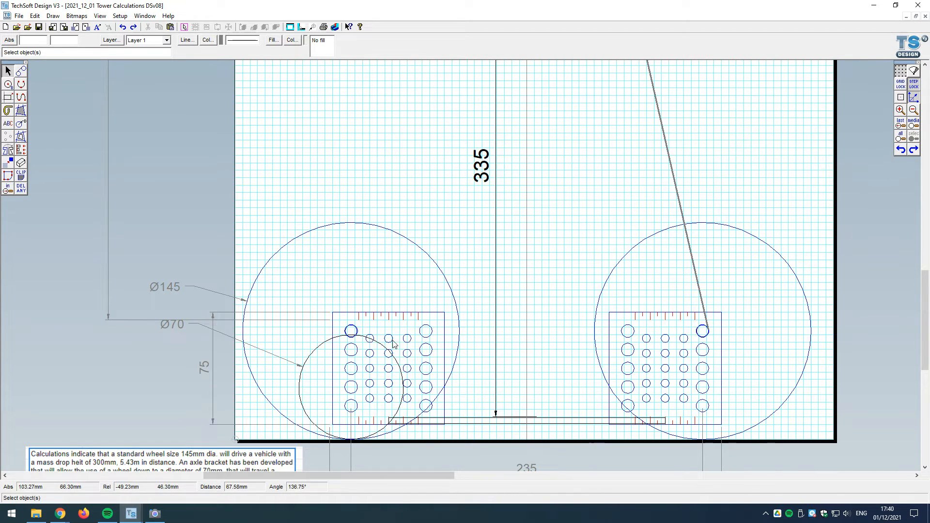
# Step: Add diameter dimensions to the top two large holes in the left column of the left lower bracket
pyautogui.scroll(-1, 419, 423)
pyautogui.scroll(2, 476, 74)
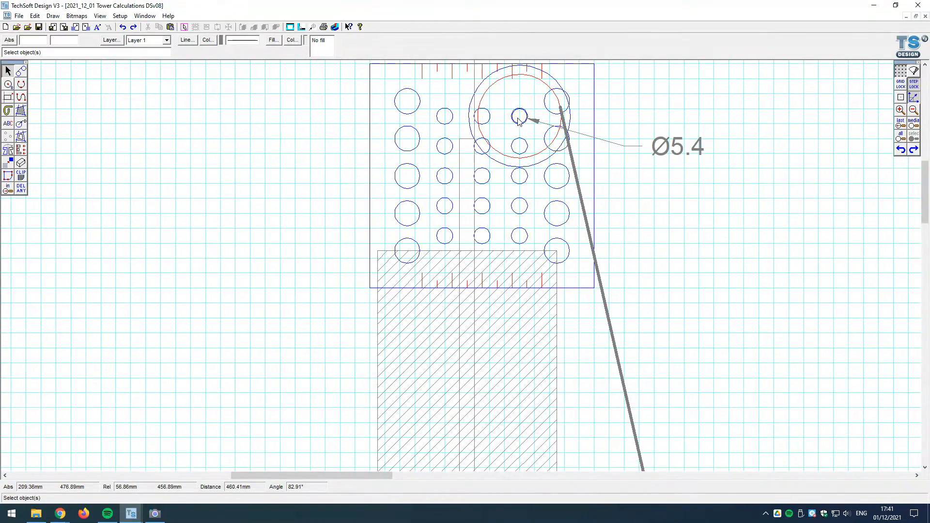
pyautogui.scroll(-3, 522, 120)
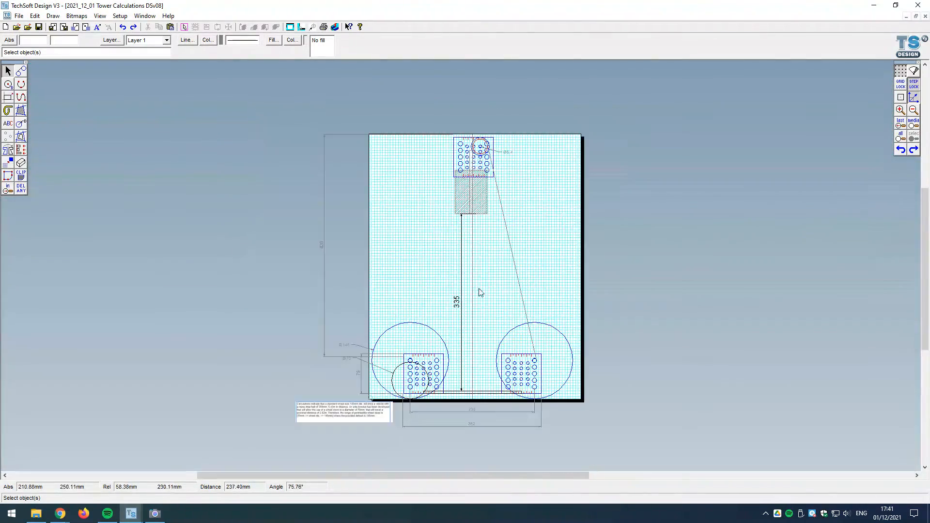
pyautogui.scroll(1, 491, 394)
pyautogui.scroll(1, 490, 395)
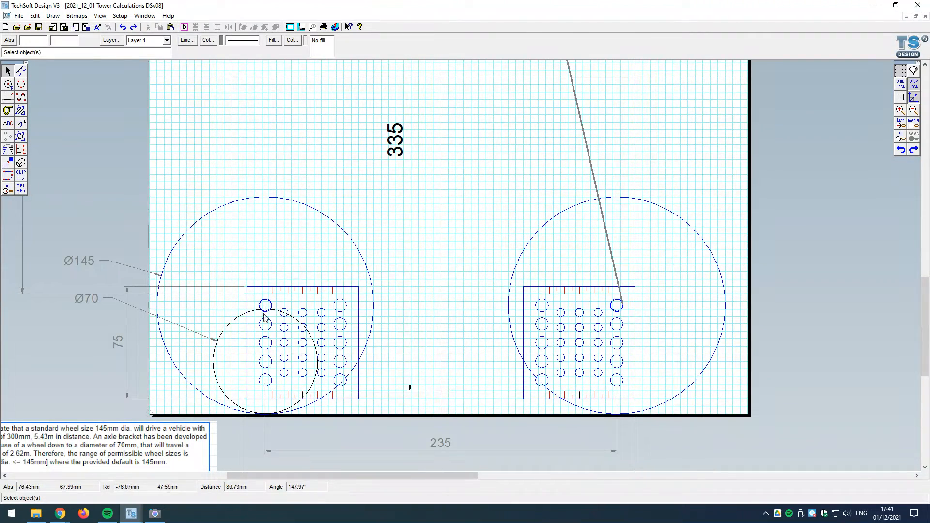
pyautogui.scroll(1, 273, 306)
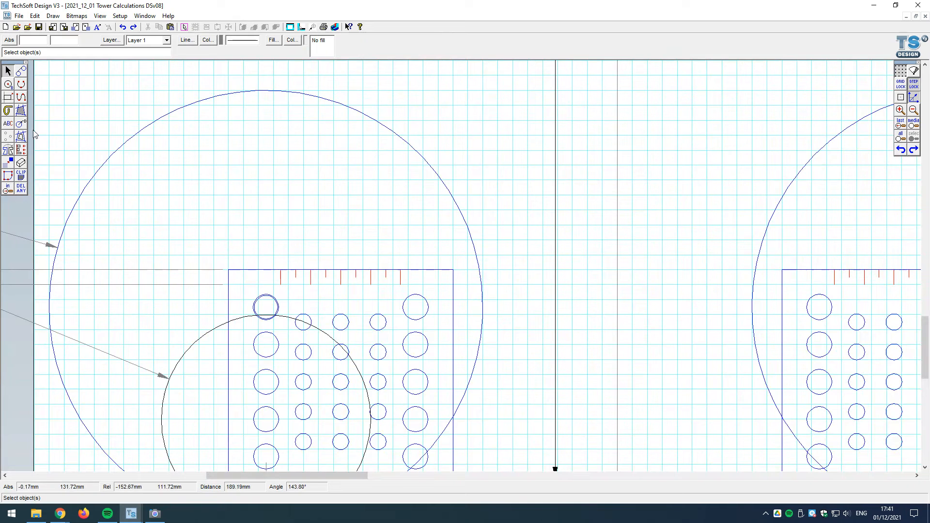
pyautogui.click(21, 123)
pyautogui.click(264, 306)
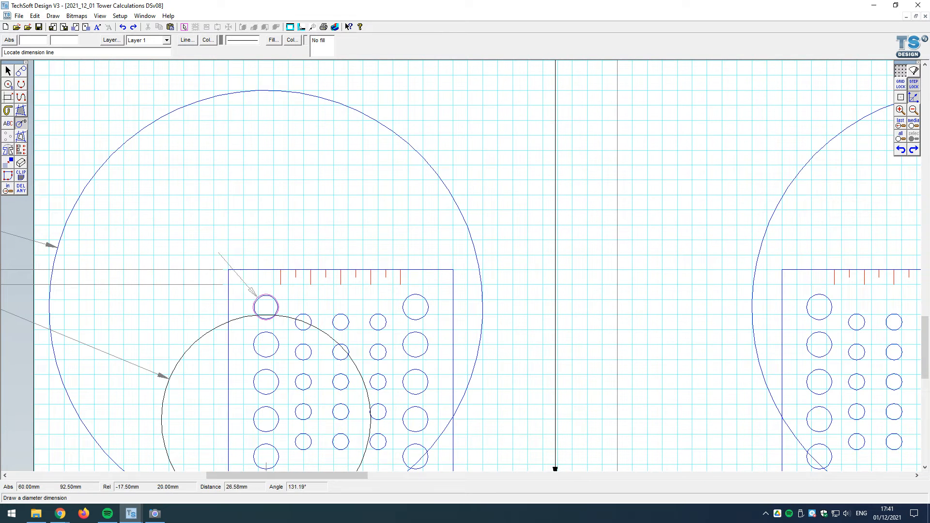
pyautogui.click(198, 225)
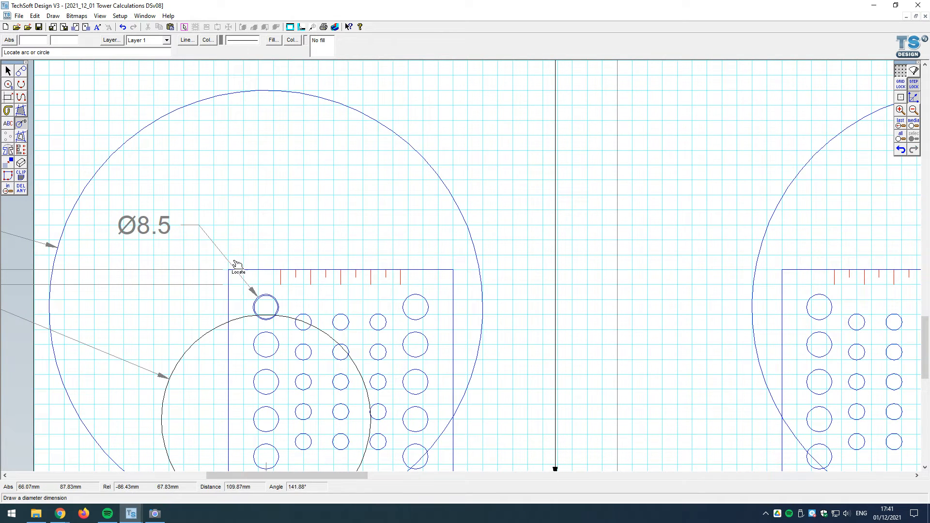
pyautogui.click(252, 337)
pyautogui.click(199, 300)
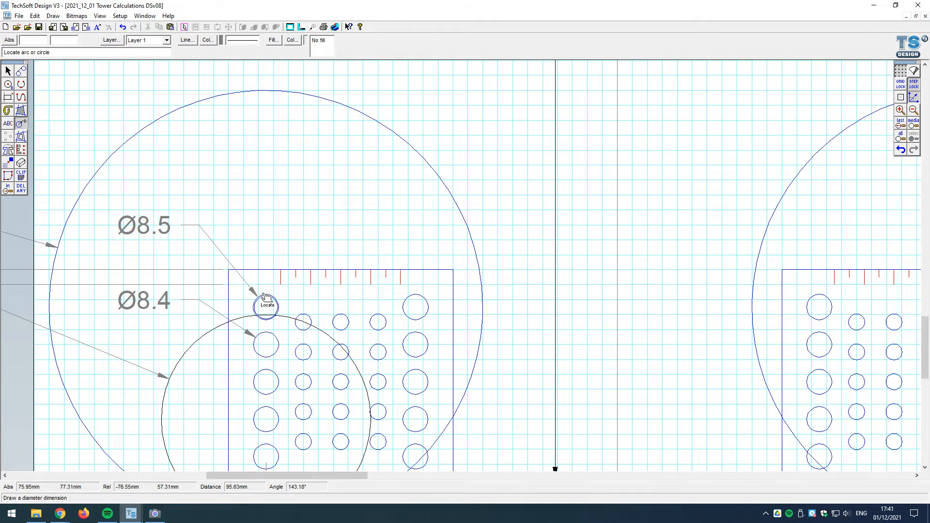
# Step: Add diameter dimensions to the top two large holes in the right column of the left lower bracket
pyautogui.click(425, 297)
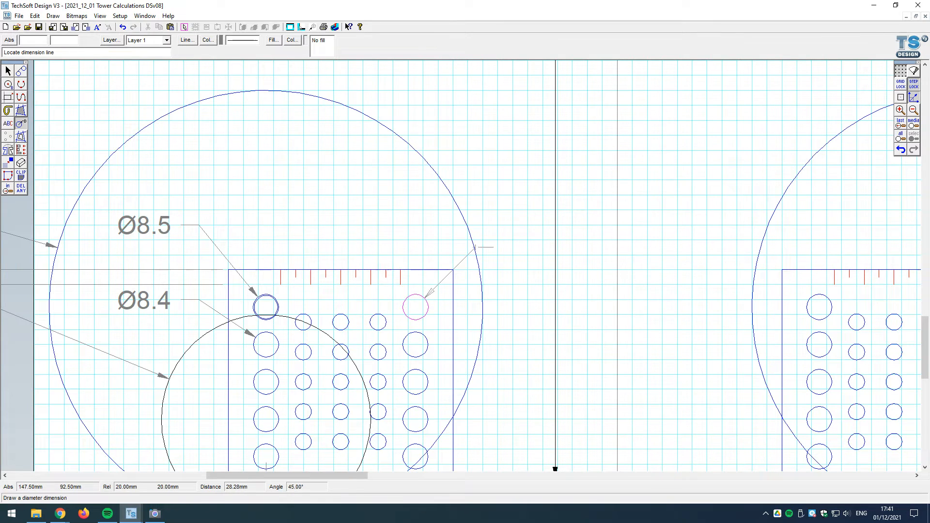
pyautogui.click(475, 247)
pyautogui.click(429, 350)
pyautogui.click(512, 315)
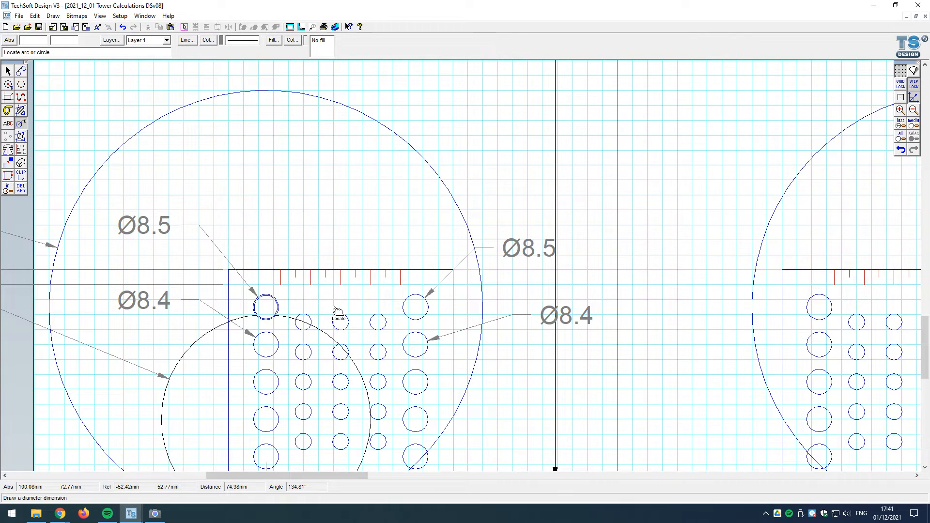
# Step: Examine the left lower bracket and base bar, switch to the Camera app to view the red rods, and return to the drawing
pyautogui.scroll(-1, 332, 218)
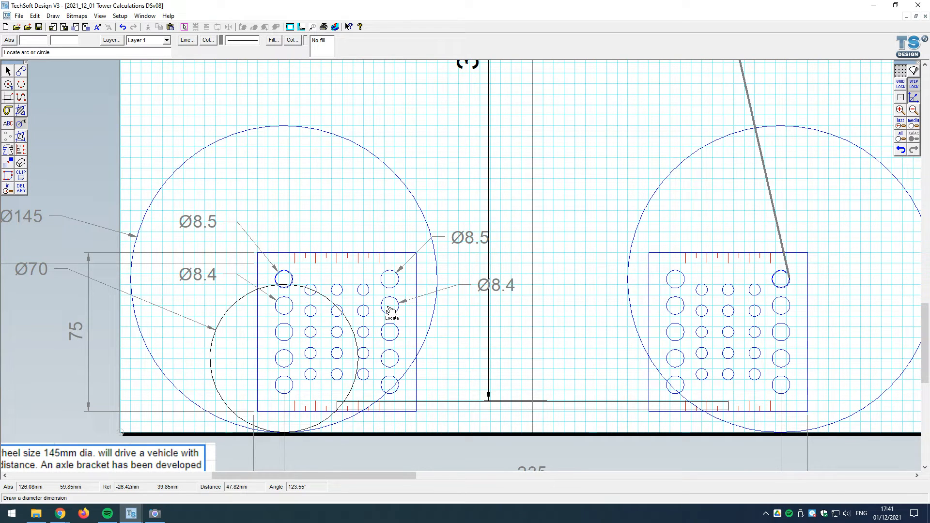
pyautogui.click(7, 71)
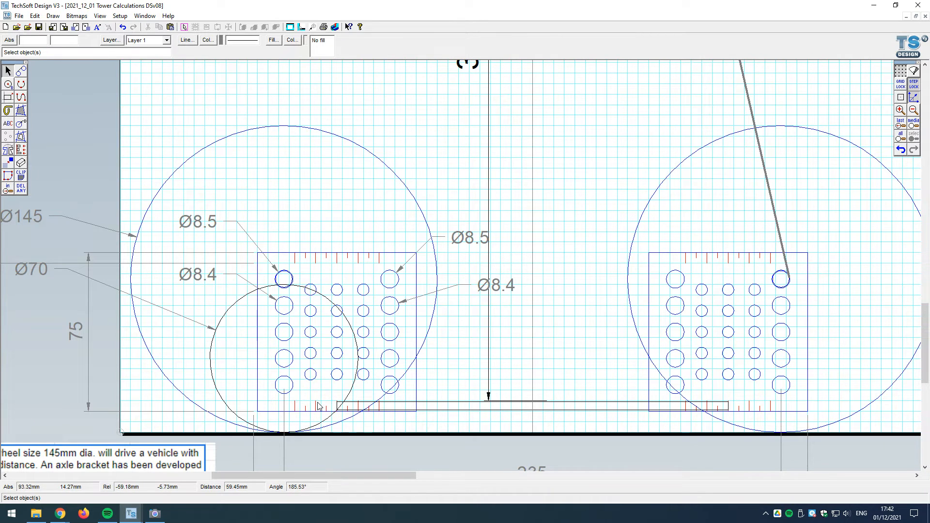
pyautogui.scroll(2, 334, 414)
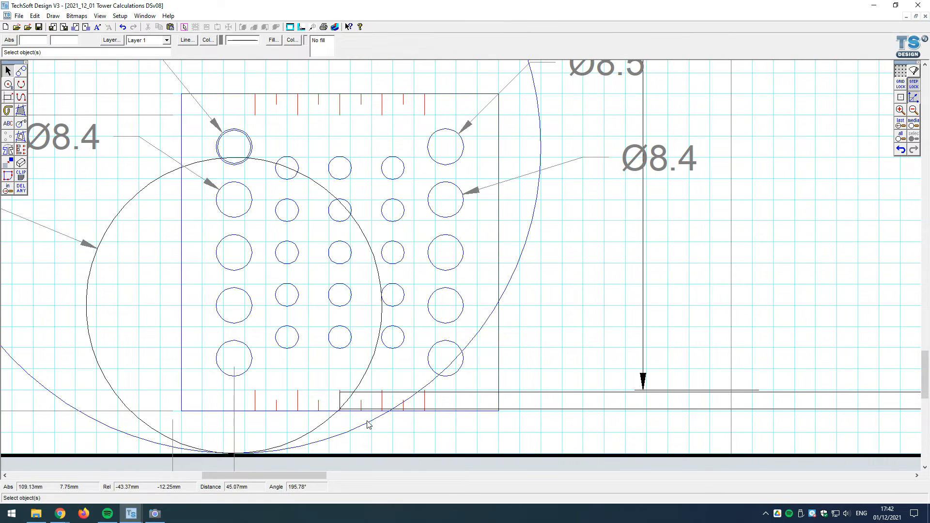
pyautogui.scroll(-2, 368, 424)
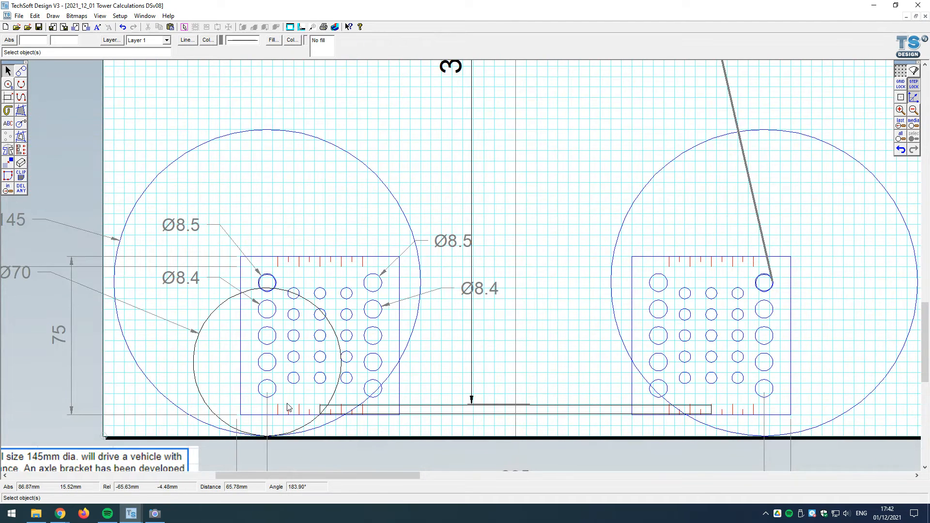
pyautogui.click(155, 513)
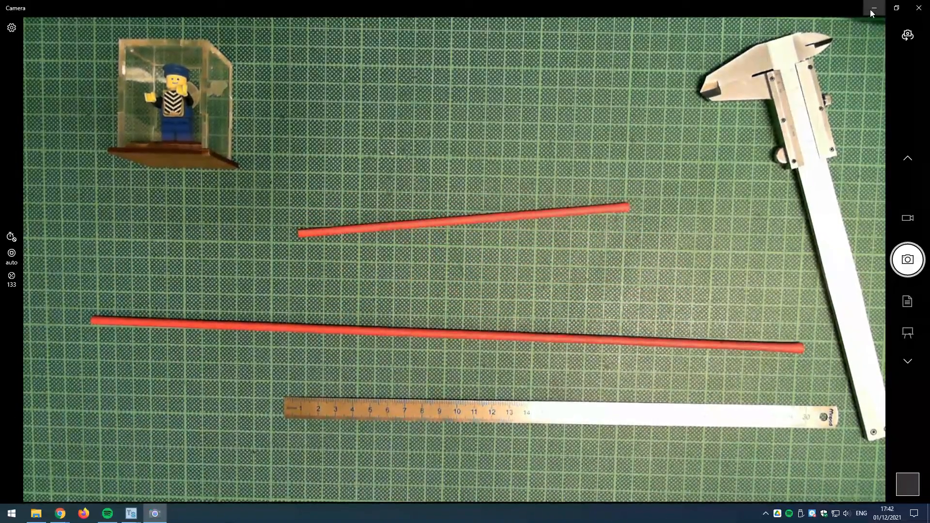
pyautogui.click(874, 8)
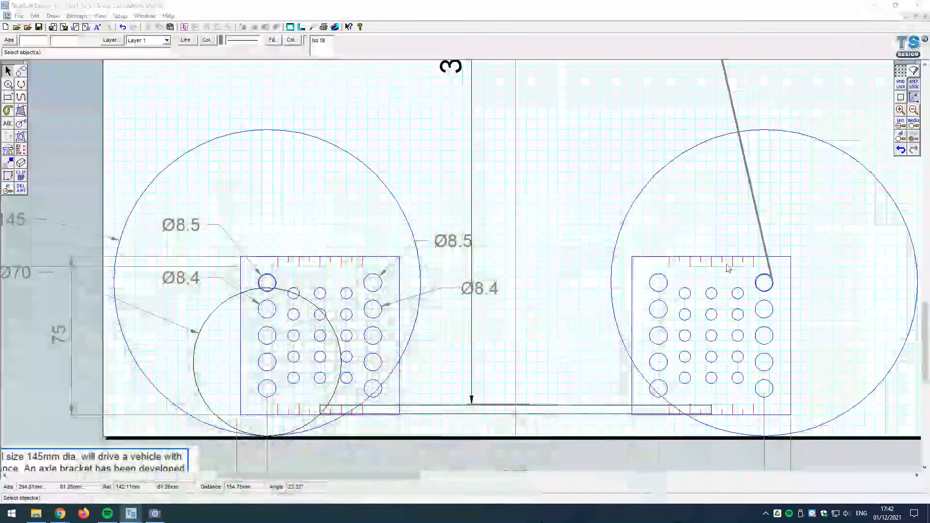
# Step: Add a parallel dimension for the base bar's full length, placed just above the 235 mm dimension
pyautogui.scroll(-1, 436, 198)
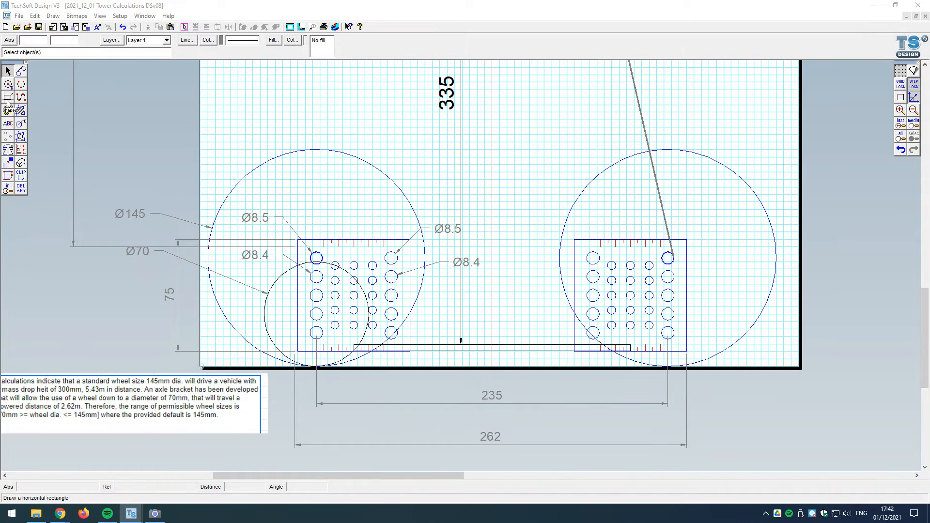
pyautogui.click(22, 125)
pyautogui.click(35, 123)
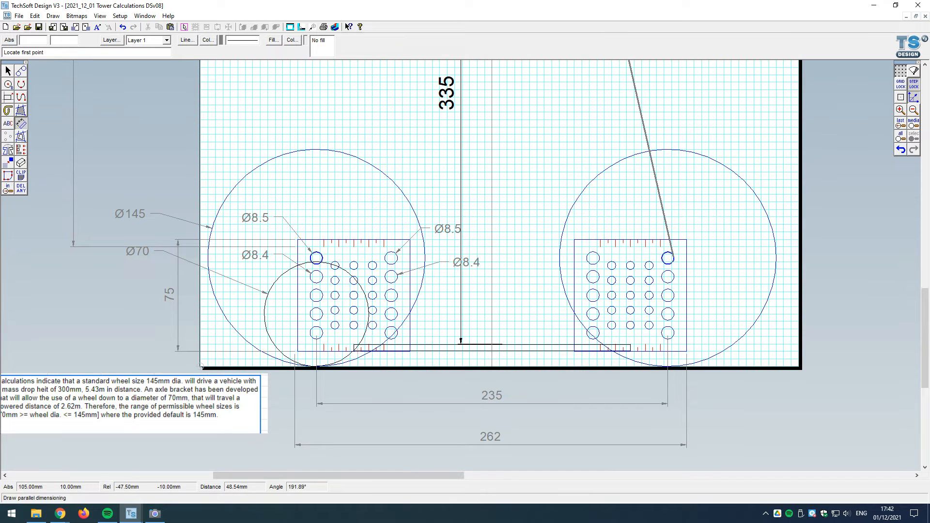
pyautogui.click(353, 351)
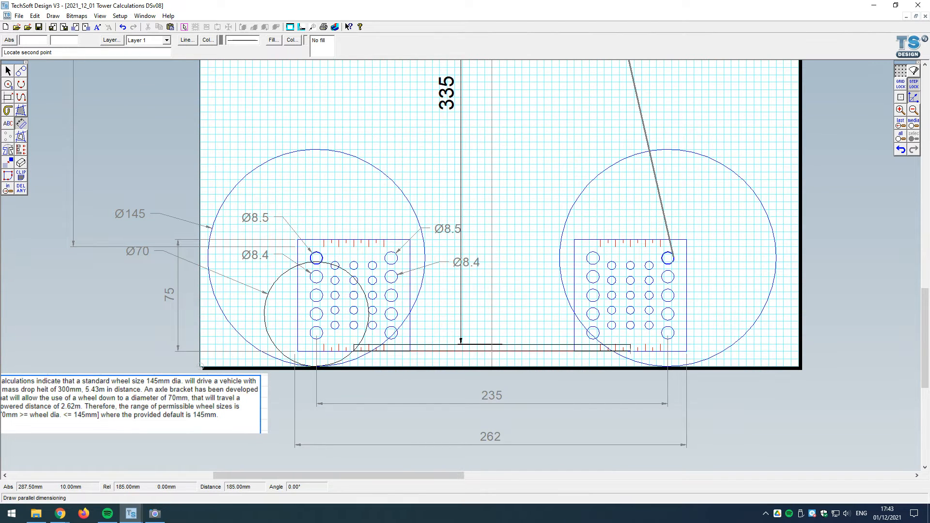
pyautogui.click(555, 385)
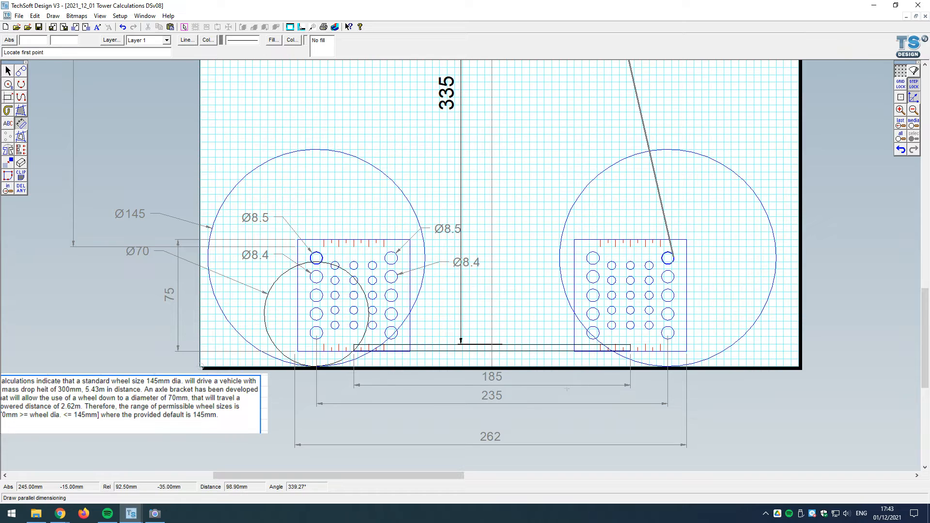
pyautogui.click(8, 71)
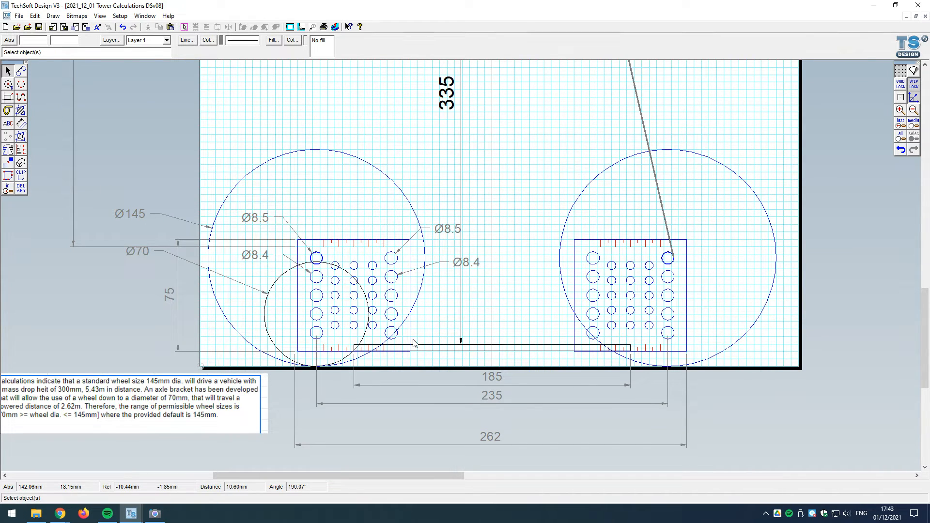
# Step: Shorten the overall bracket-to-bracket dimension to 260 mm by aligning its start with the left lower bracket's outer edge
pyautogui.scroll(1, 420, 285)
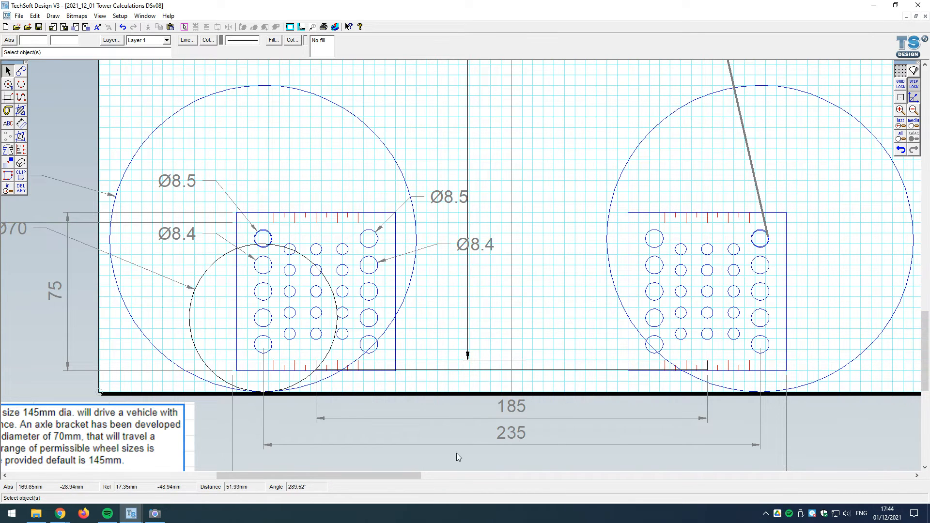
pyautogui.scroll(-1, 357, 331)
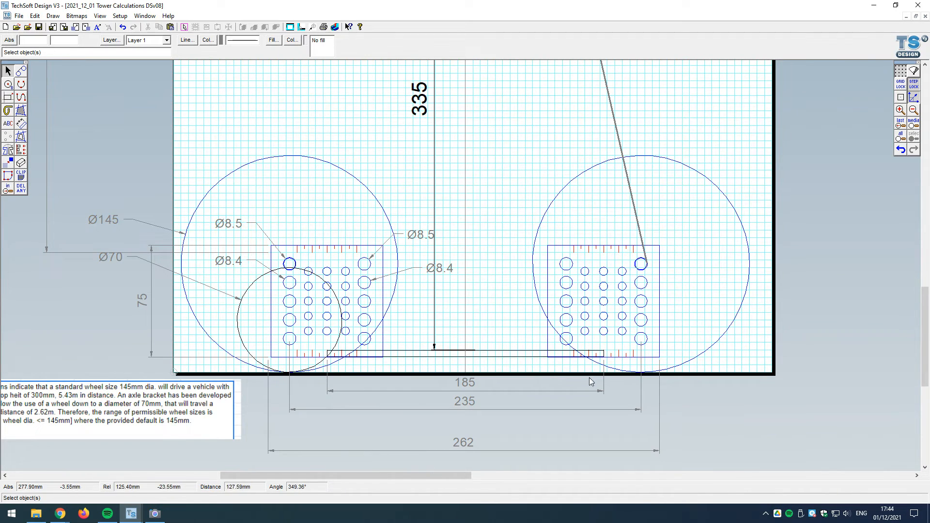
pyautogui.click(300, 450)
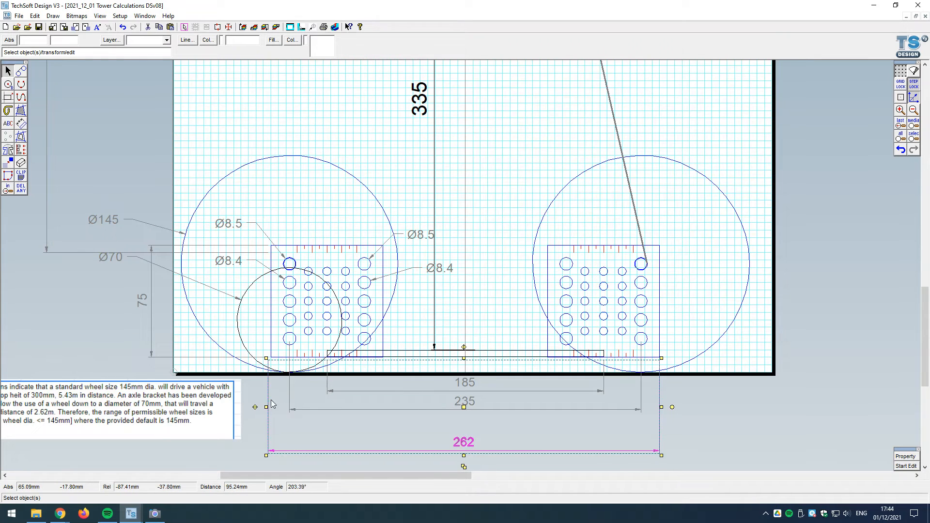
pyautogui.moveTo(267, 407); pyautogui.dragTo(271, 407)
pyautogui.click(549, 442)
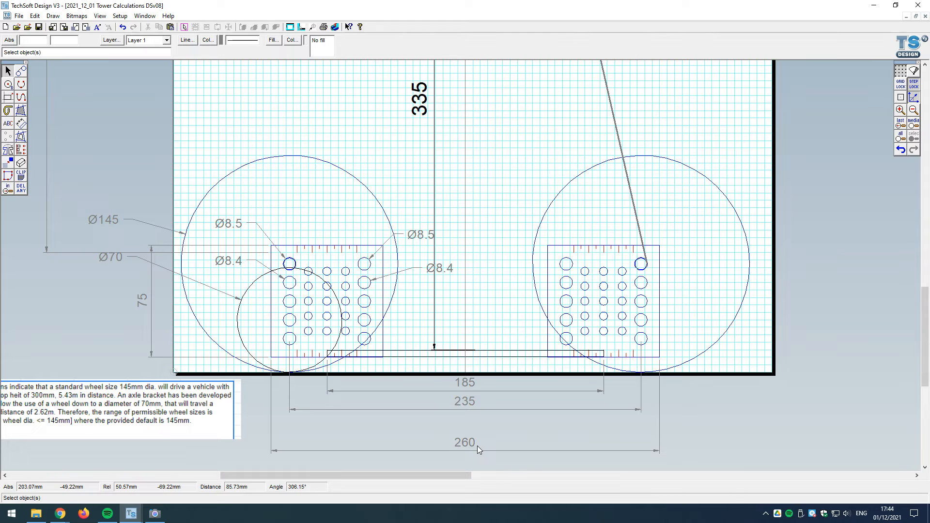
# Step: Add a parallel dimension across the outermost edges of the two 145 mm wheels, placed beneath the 260 mm dimension
pyautogui.click(21, 124)
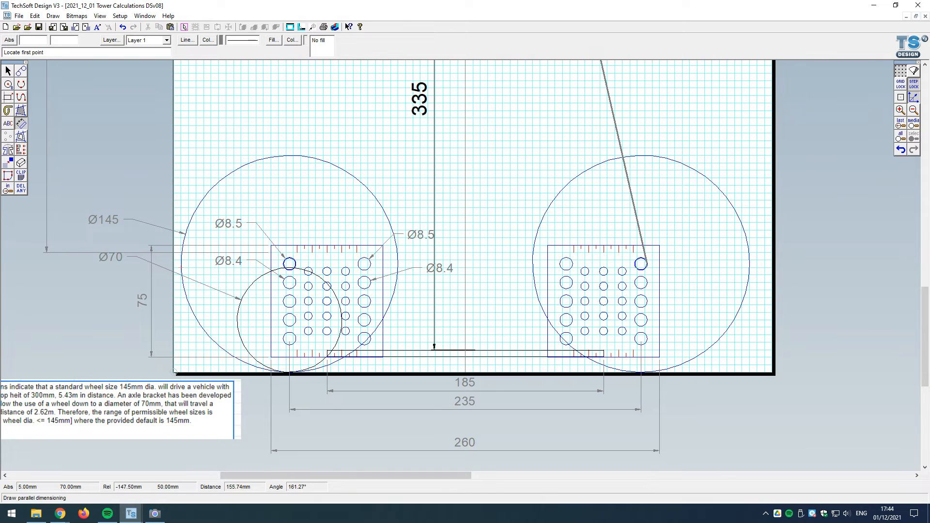
pyautogui.click(182, 267)
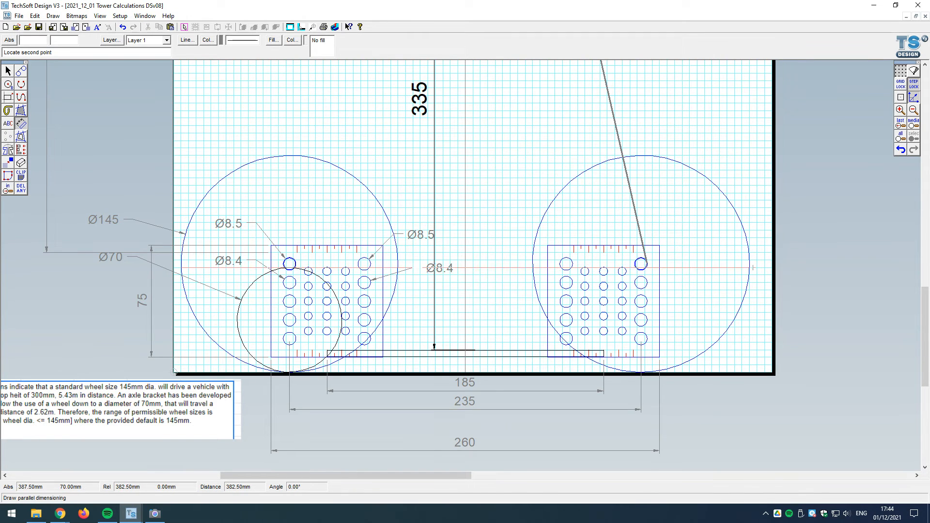
pyautogui.click(750, 268)
pyautogui.scroll(-1, 485, 285)
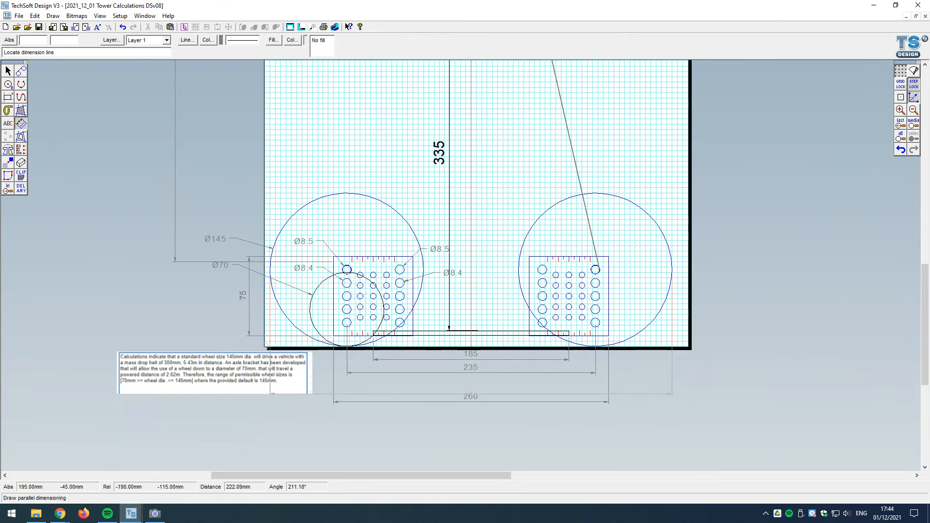
pyautogui.click(522, 418)
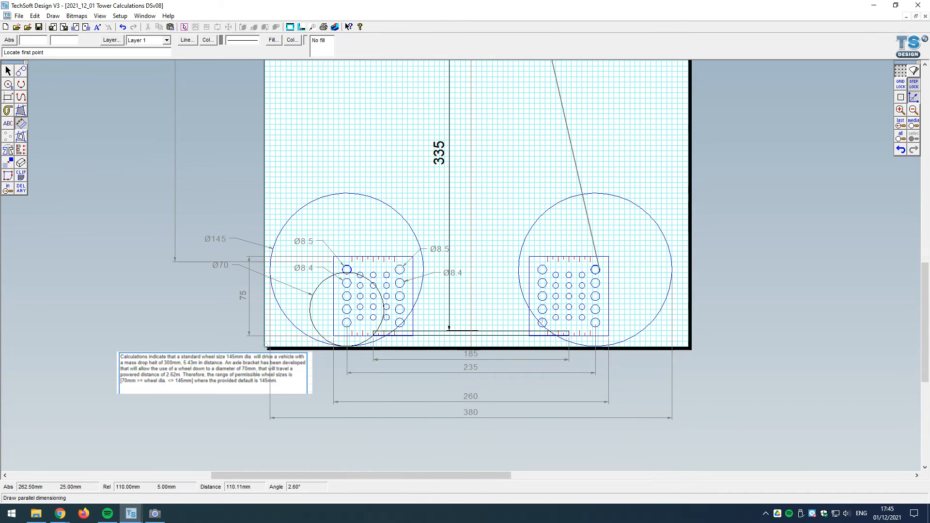
pyautogui.scroll(-1, 669, 391)
pyautogui.scroll(-1, 670, 392)
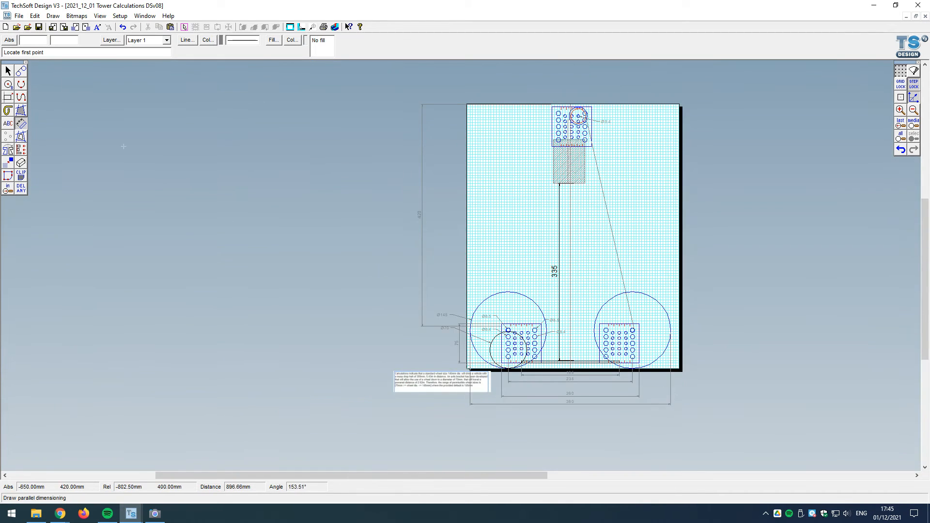
pyautogui.click(9, 72)
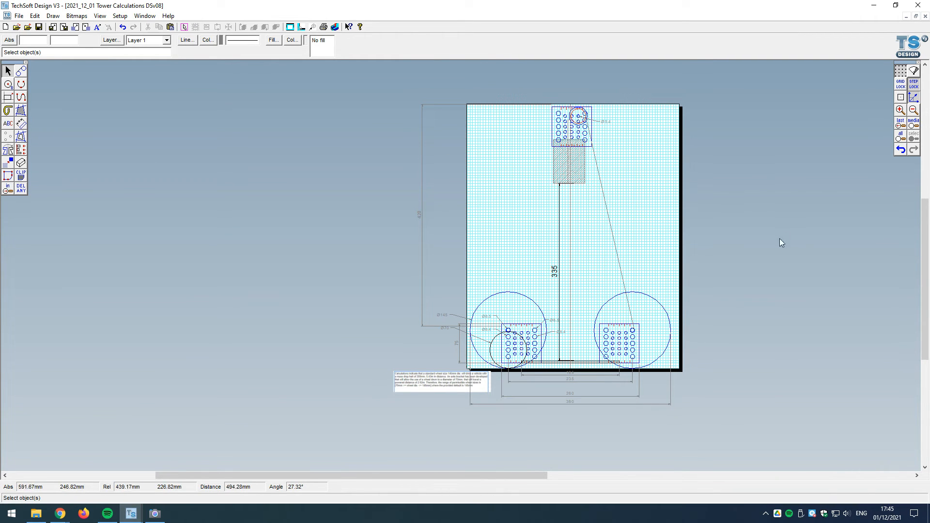
pyautogui.scroll(1, 682, 239)
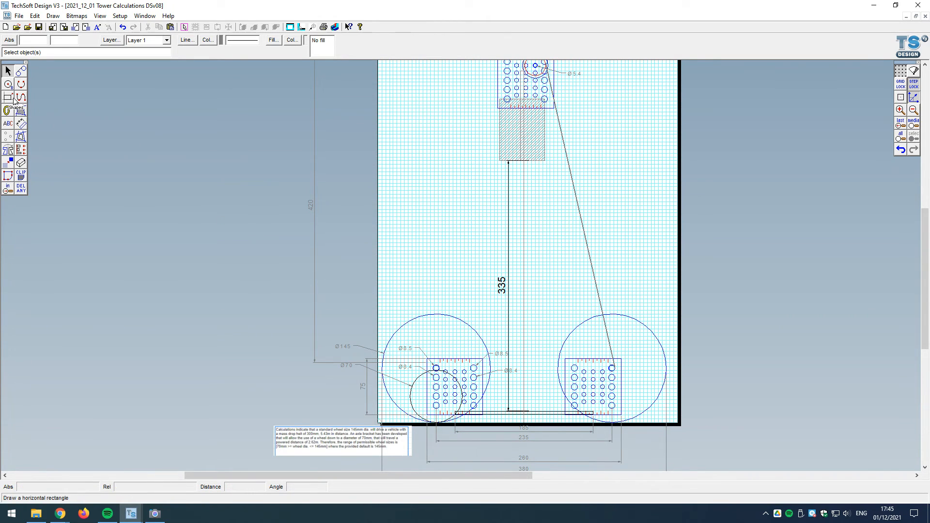
pyautogui.click(22, 124)
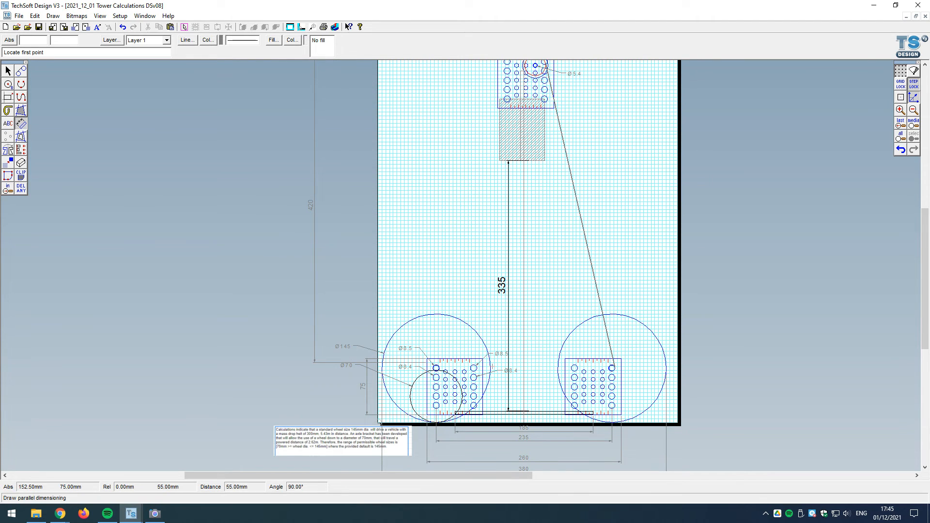
pyautogui.scroll(-2, 527, 396)
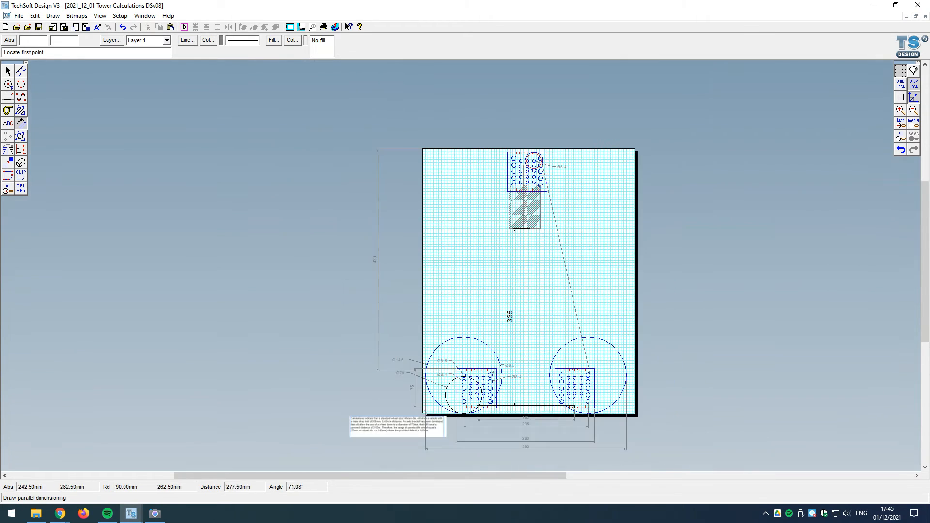
pyautogui.scroll(1, 532, 148)
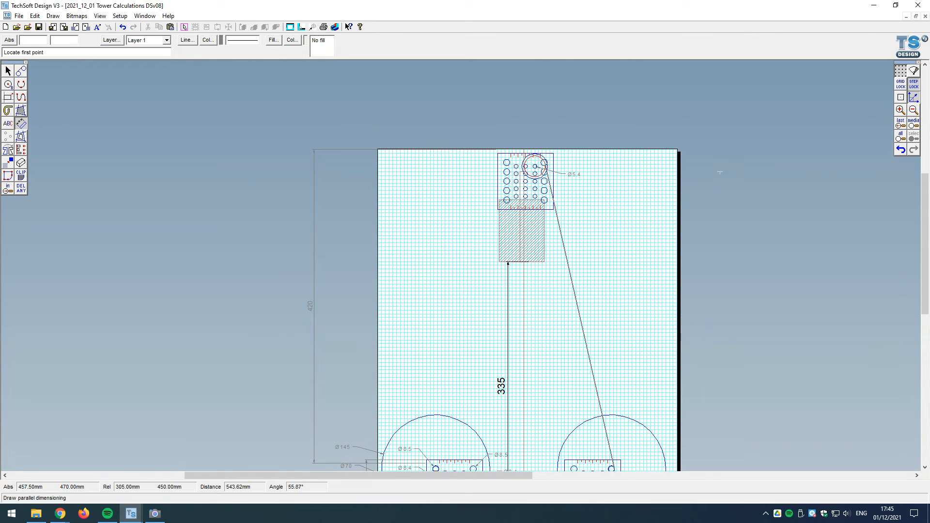
pyautogui.click(497, 153)
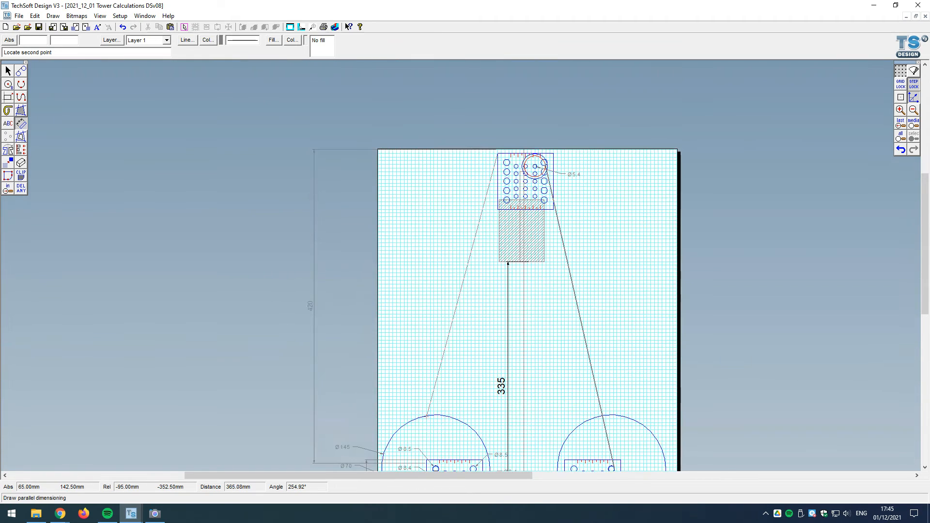
pyautogui.scroll(-1, 422, 332)
pyautogui.scroll(1, 431, 434)
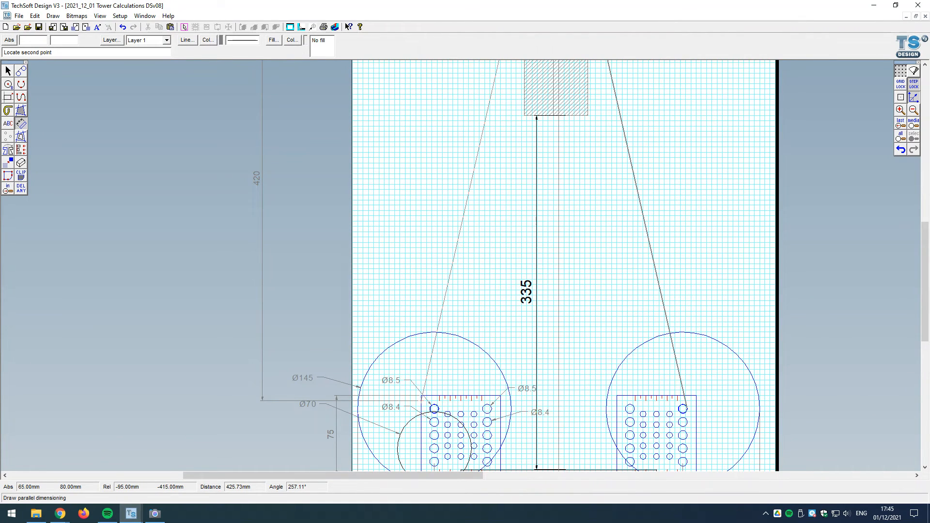
pyautogui.click(421, 397)
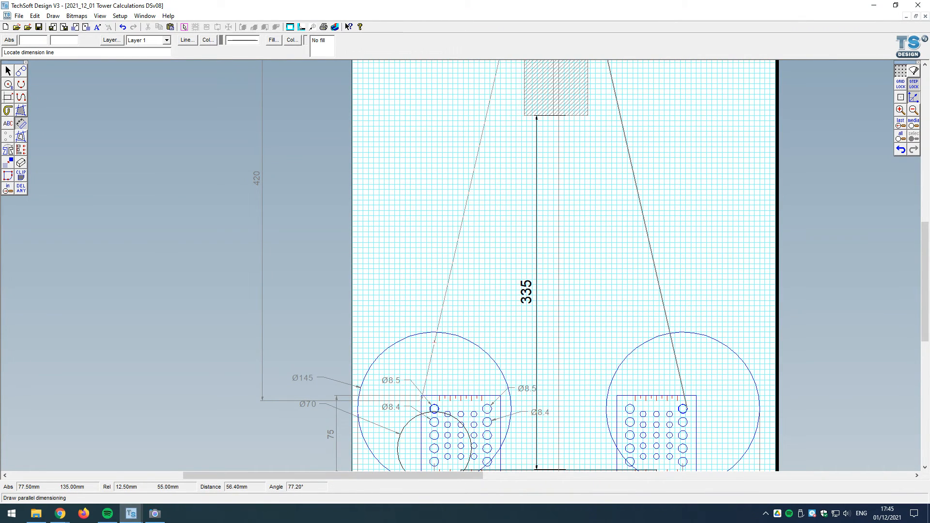
# Step: Add a vertical dimension between the top edges of the left lower bracket and the upper bracket, placed inside the 420 mm dimension
pyautogui.click(21, 125)
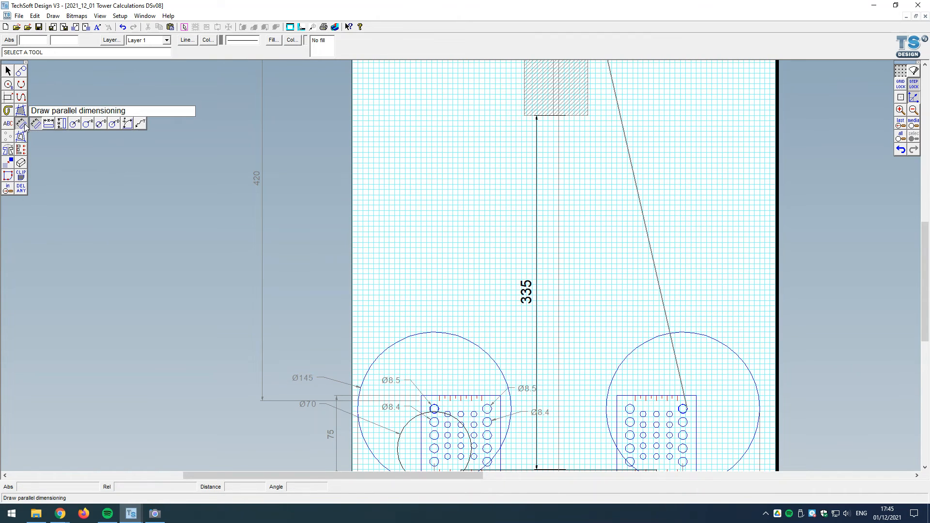
pyautogui.click(61, 123)
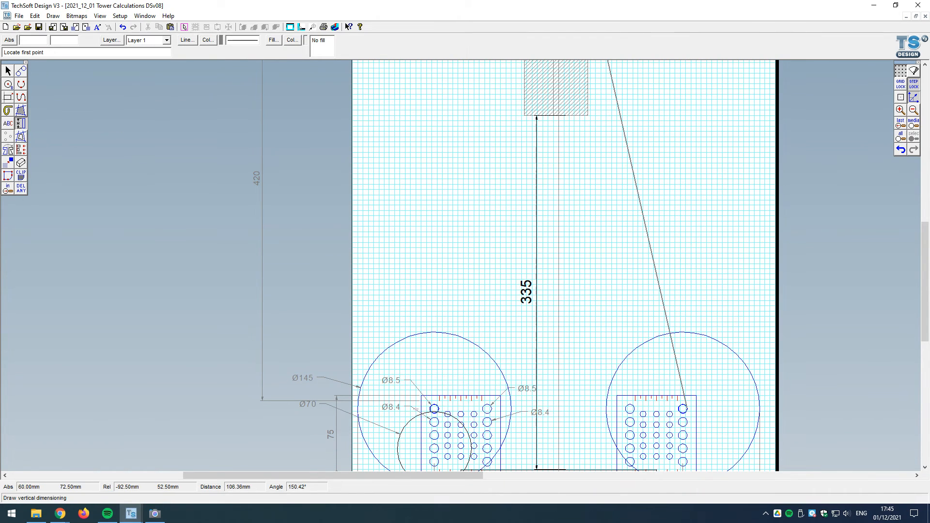
pyautogui.scroll(-2, 426, 402)
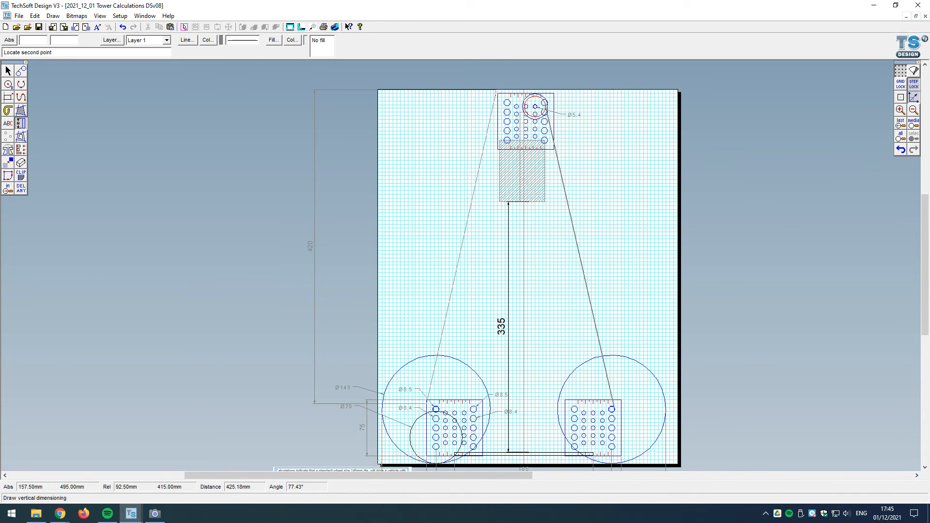
pyautogui.click(498, 92)
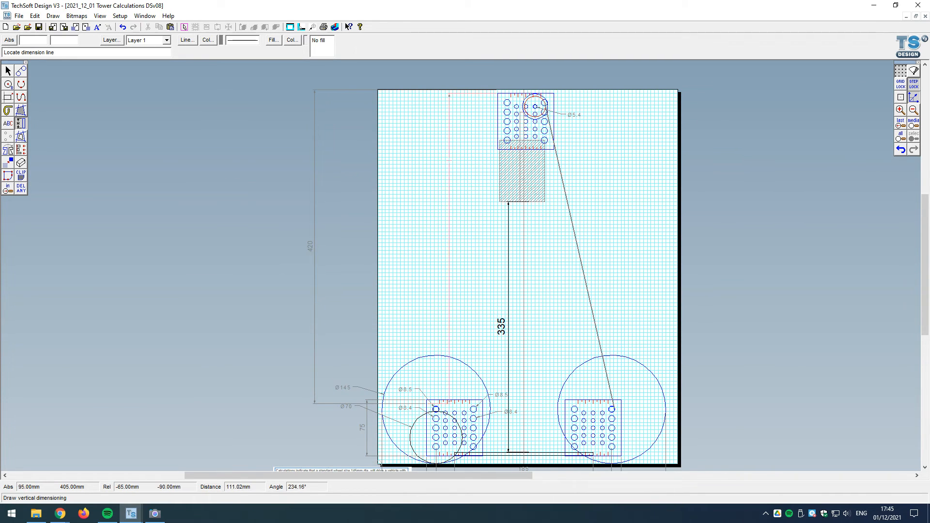
pyautogui.click(416, 190)
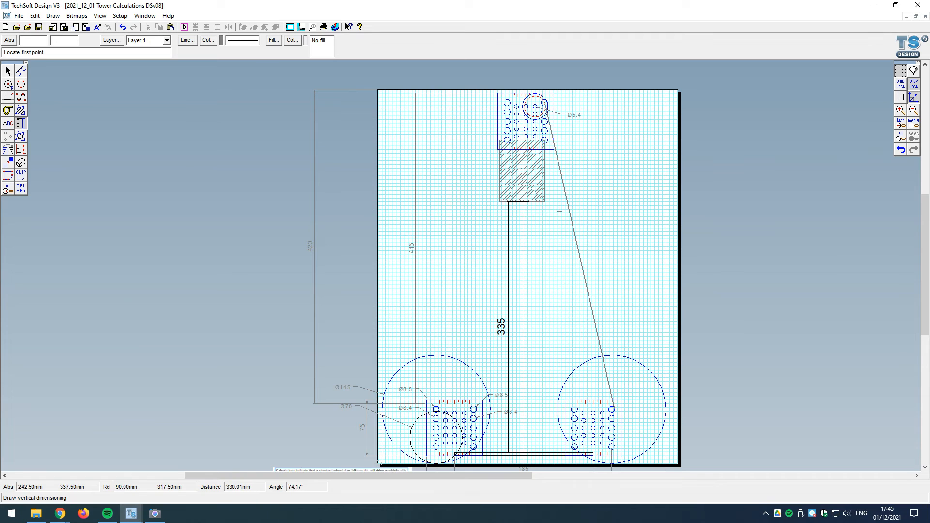
# Step: Undo the vertical dimension between the left lower bracket and the upper bracket
pyautogui.click(901, 150)
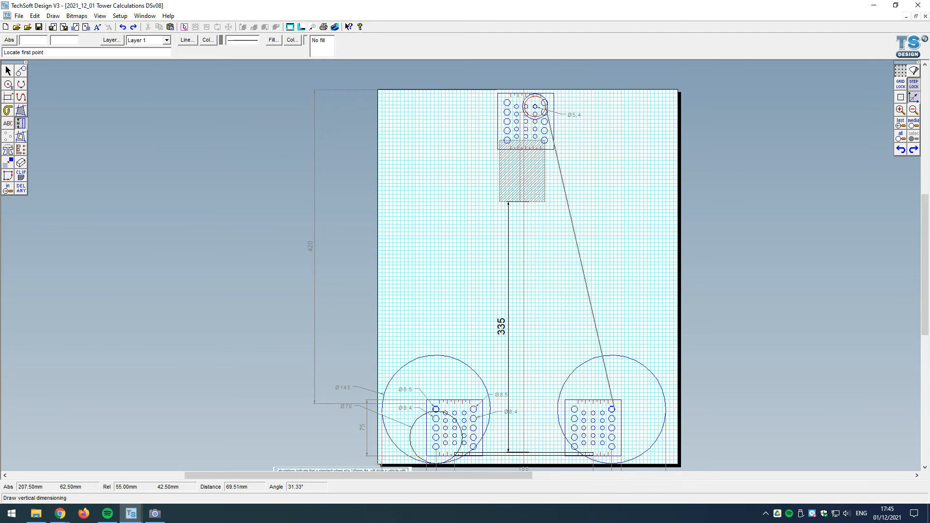
pyautogui.scroll(-1, 494, 334)
pyautogui.scroll(1, 519, 440)
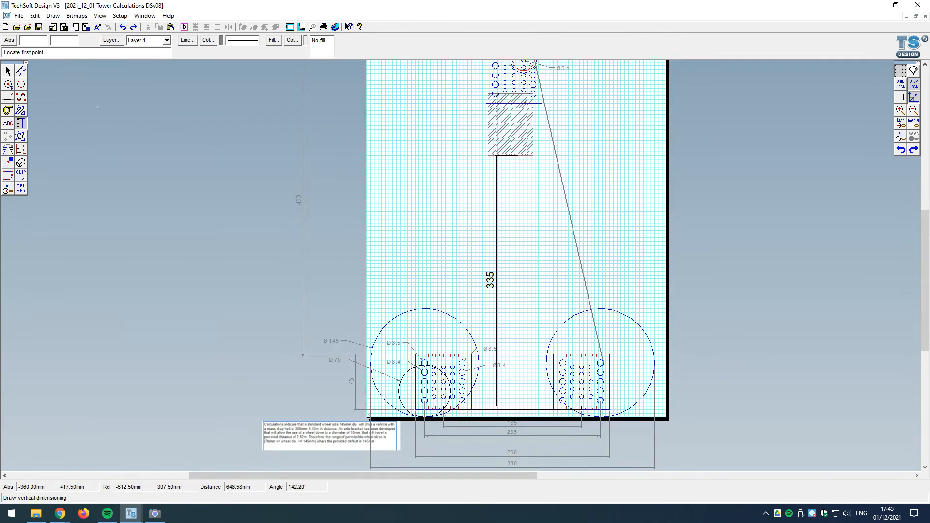
# Step: Review the tower drawing's layout settings for its user-defined material size and close them without changes
pyautogui.click(7, 73)
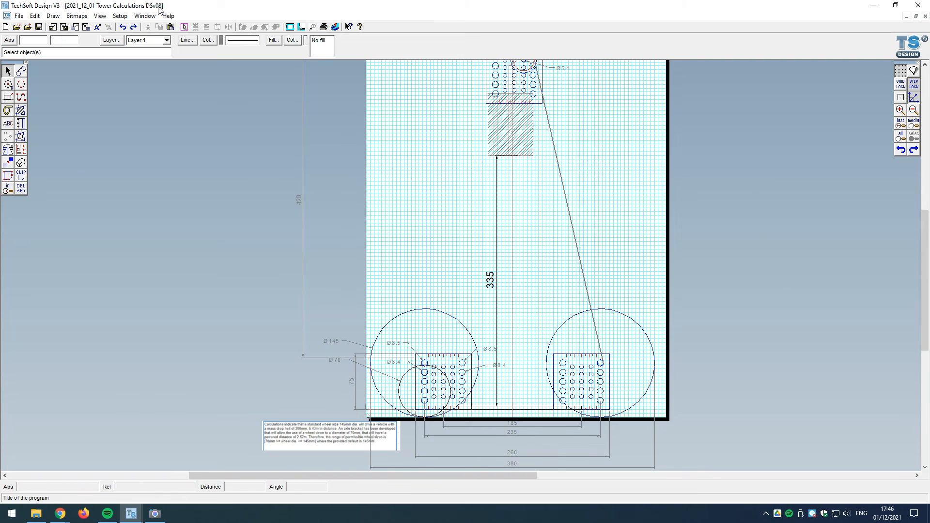
pyautogui.click(127, 18)
pyautogui.moveTo(160, 27)
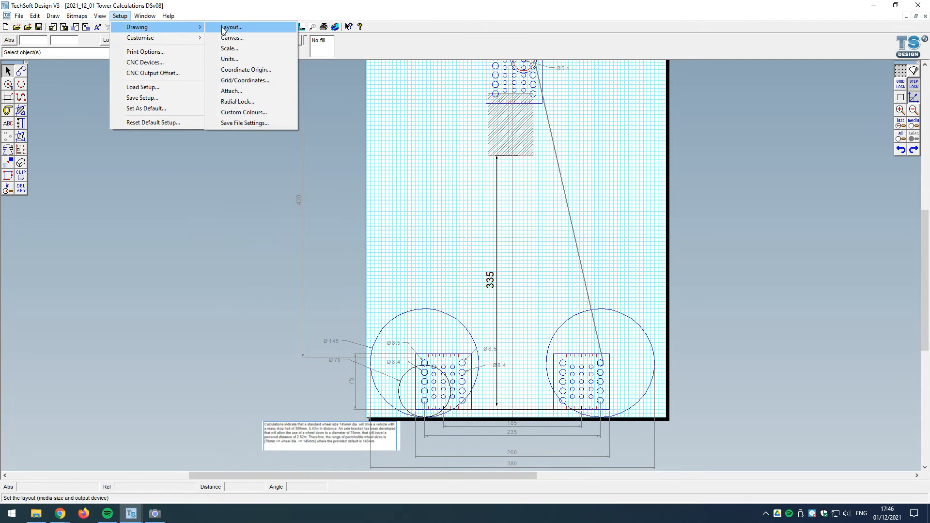
pyautogui.click(224, 29)
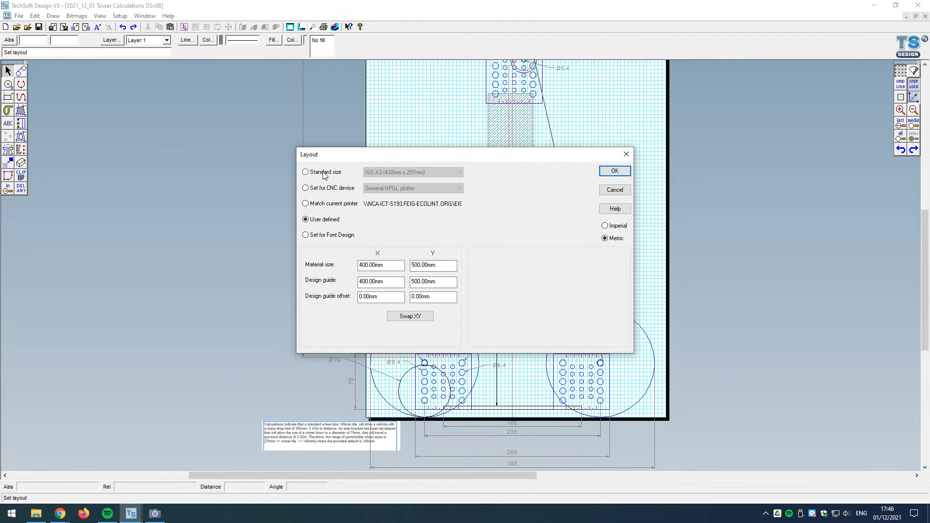
pyautogui.moveTo(363, 156)
pyautogui.mouseDown()
pyautogui.moveTo(649, 213)
pyautogui.moveTo(629, 128)
pyautogui.mouseUp()
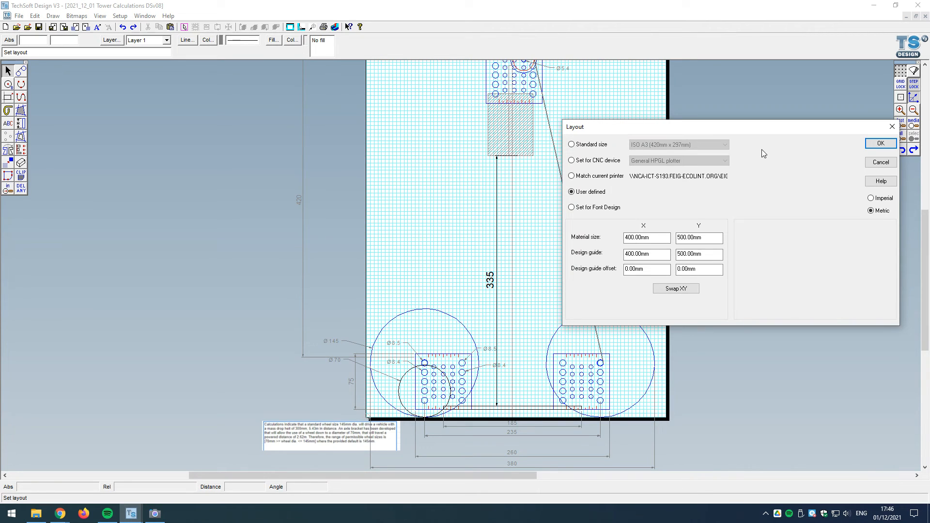
pyautogui.click(881, 162)
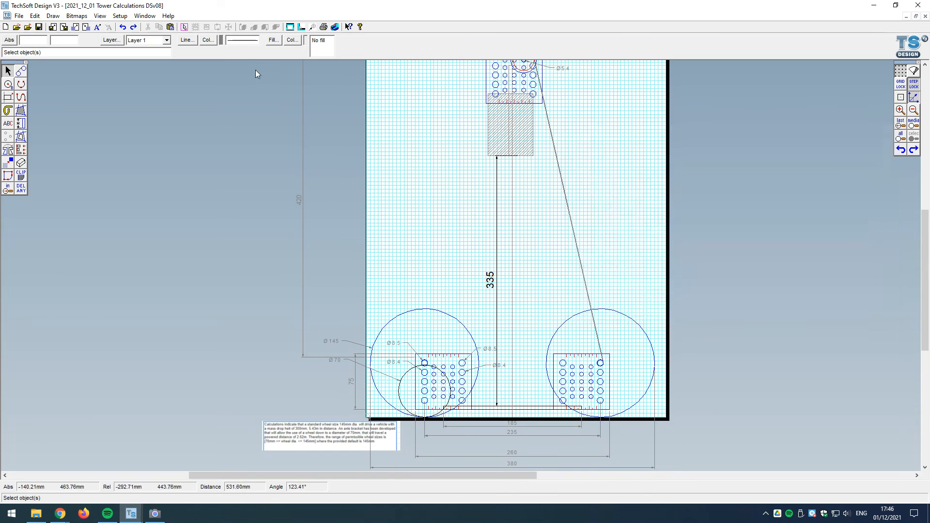
# Step: Create a new drawing and set its layout to ISO A3 in portrait orientation
pyautogui.click(5, 26)
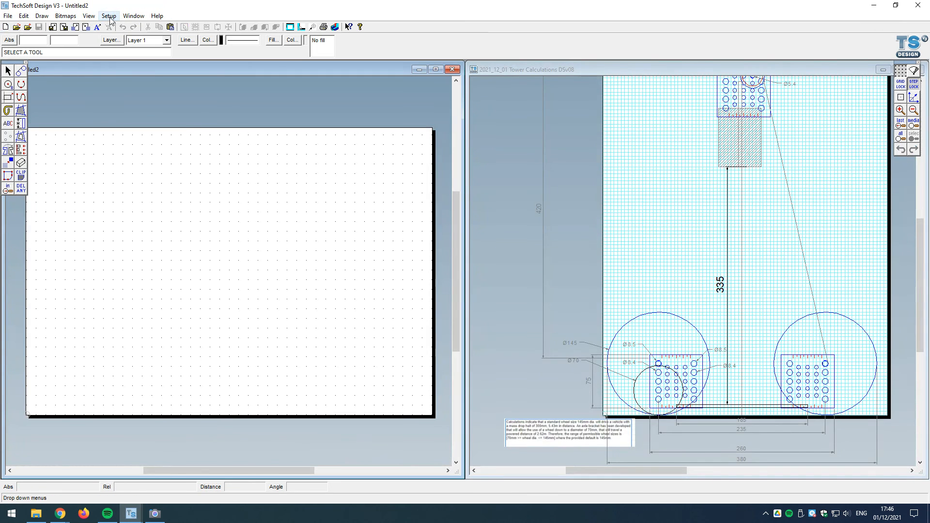
pyautogui.click(110, 16)
pyautogui.moveTo(146, 27)
pyautogui.click(218, 28)
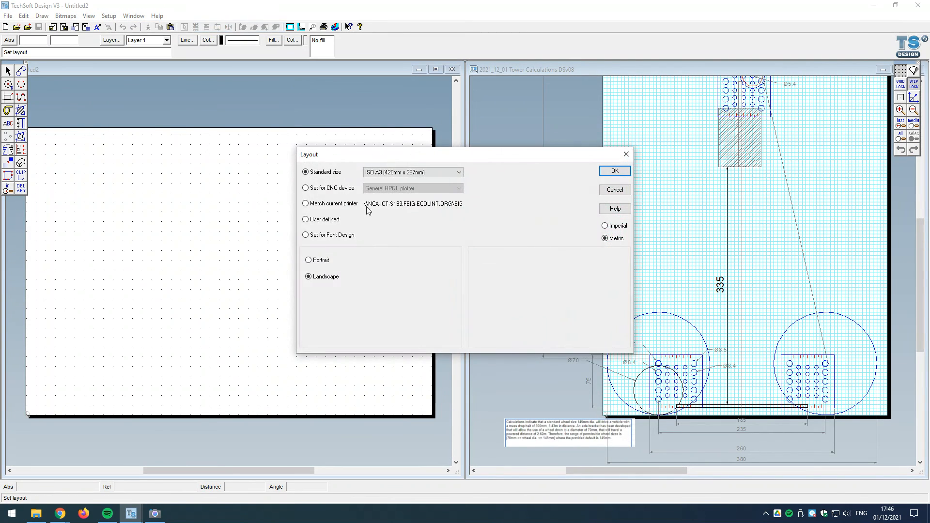
pyautogui.click(315, 261)
pyautogui.click(613, 171)
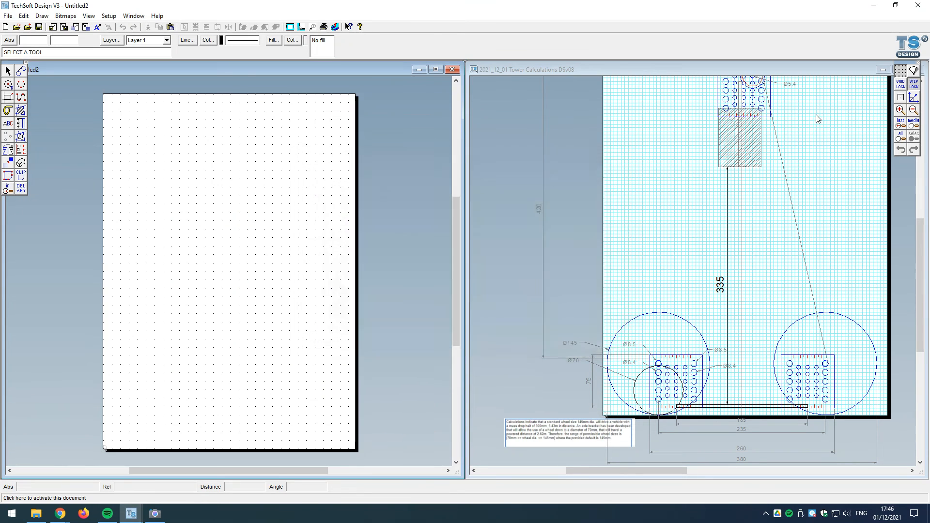
# Step: Set the new drawing's grid spacing to 5 mm in X and Y, with light cyan as the colour and Lines as the style
pyautogui.doubleClick(902, 87)
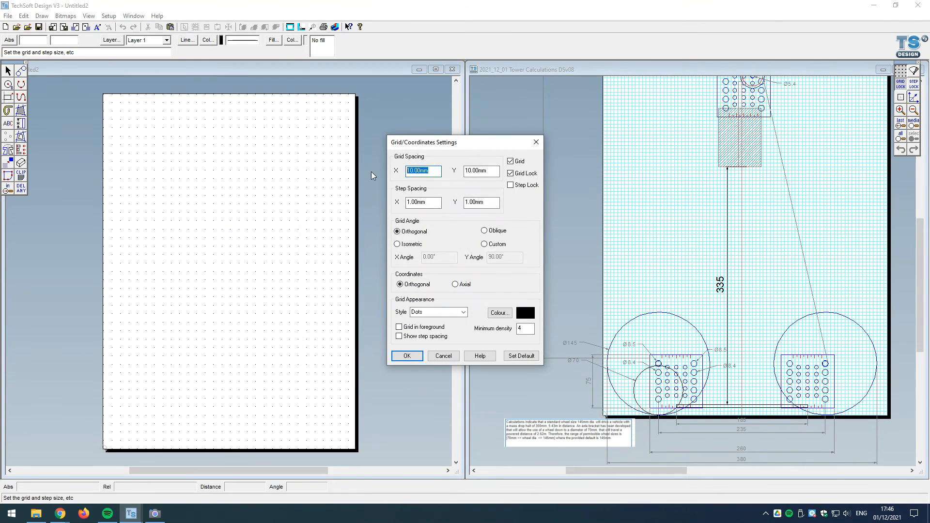
pyautogui.write('5')
pyautogui.press('Tab')
pyautogui.write('5')
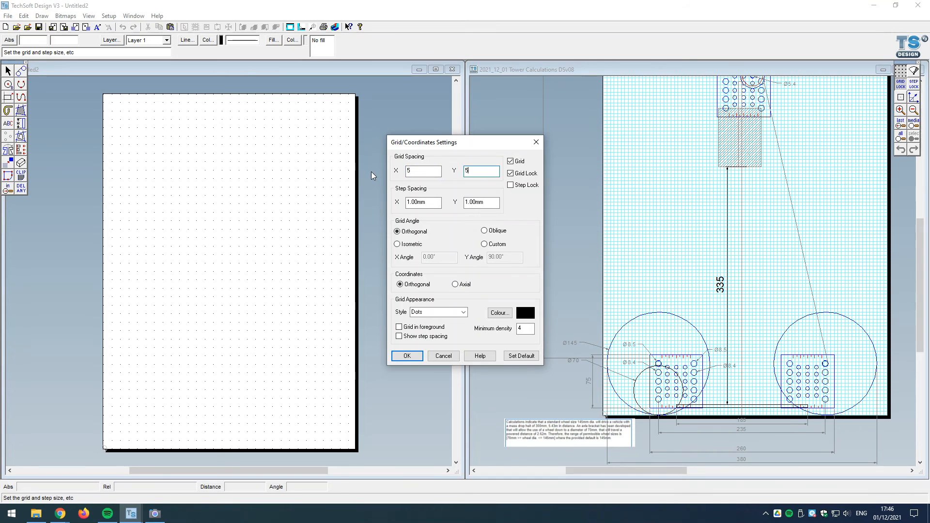
pyautogui.click(507, 313)
pyautogui.click(470, 201)
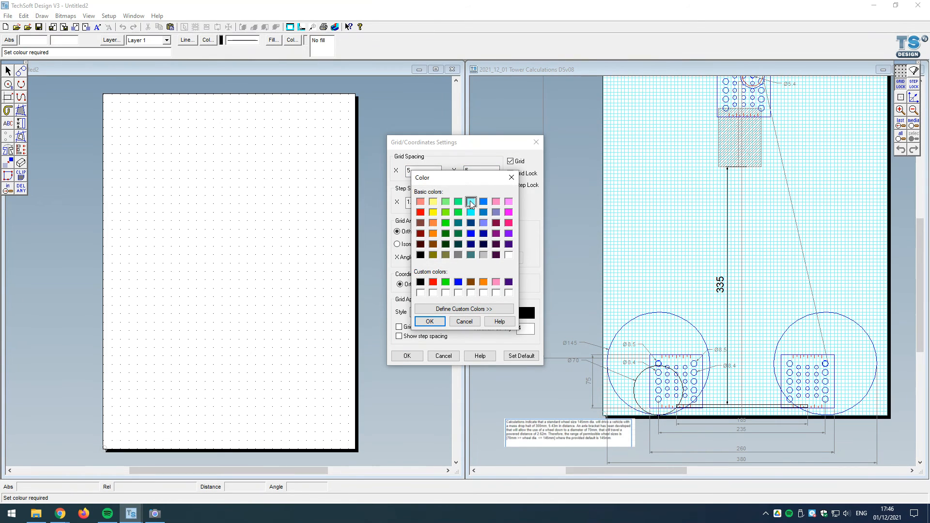
pyautogui.click(439, 320)
pyautogui.click(438, 312)
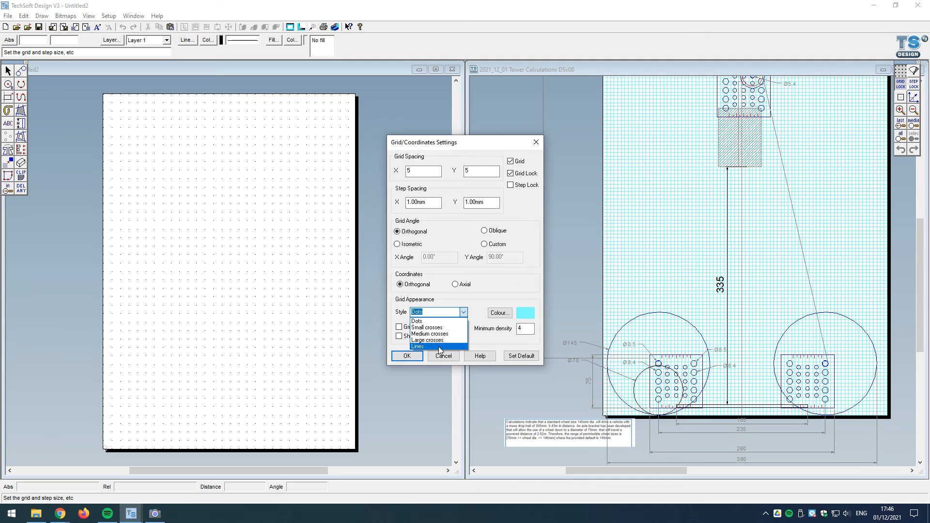
pyautogui.click(440, 347)
# Step: Set the new drawing's step spacing to 2.5 mm and apply the grid settings
pyautogui.doubleClick(416, 202)
pyautogui.write('2')
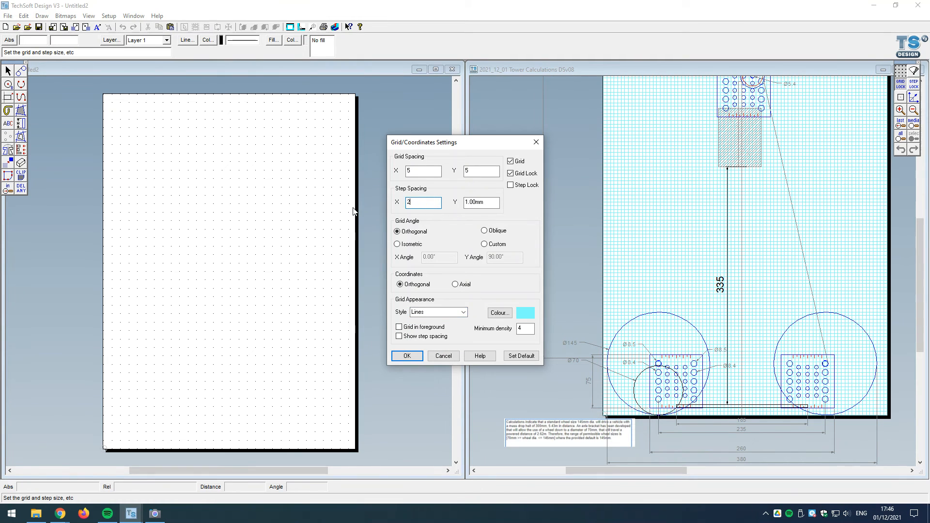
pyautogui.write('.5')
pyautogui.press('Tab')
pyautogui.write('2')
pyautogui.press('Return')
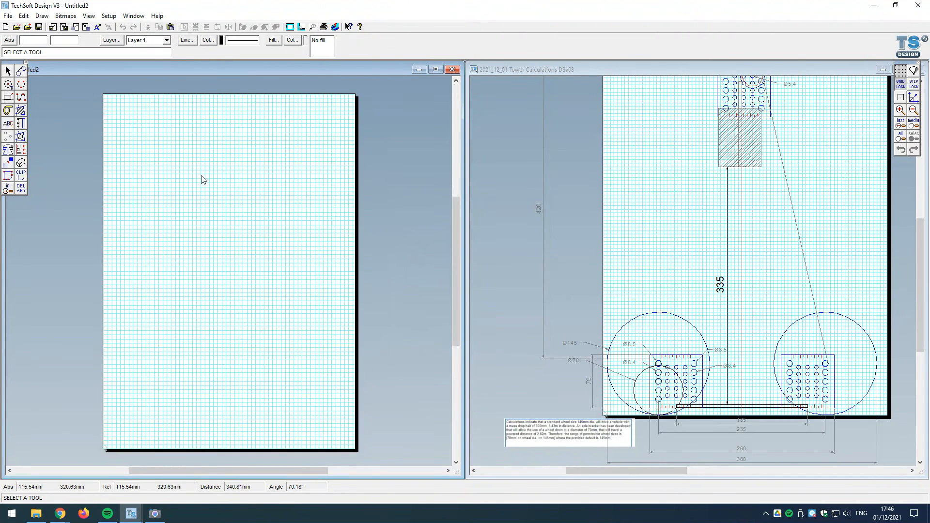
pyautogui.click(8, 72)
pyautogui.press('Return')
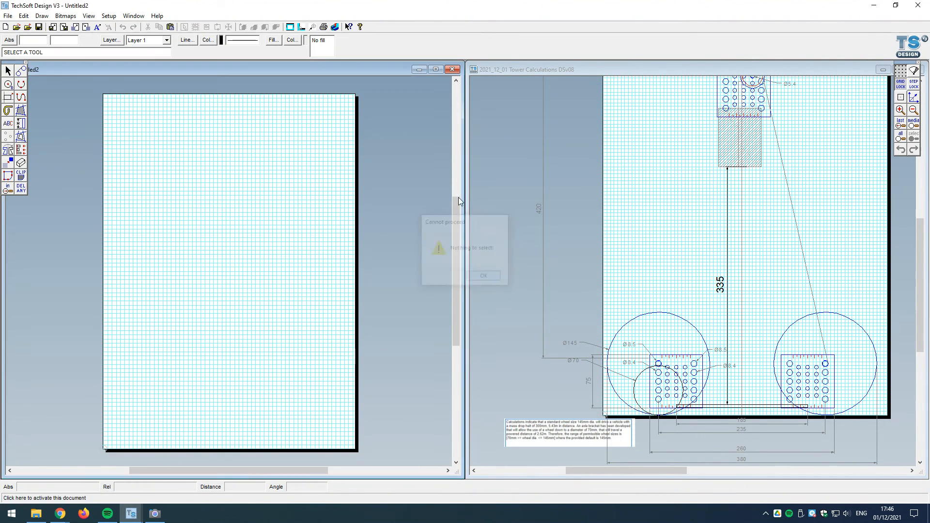
# Step: Copy the upper bracket and both lower brackets from the tower drawing into the new A3 drawing
pyautogui.click(762, 128)
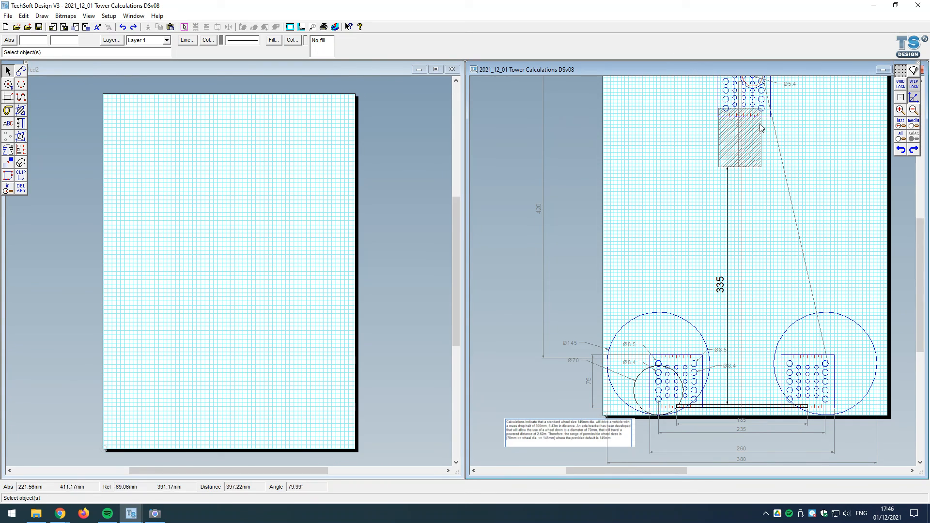
pyautogui.click(718, 95)
pyautogui.keyDown('shift'); pyautogui.click(658, 355); pyautogui.keyUp('shift')
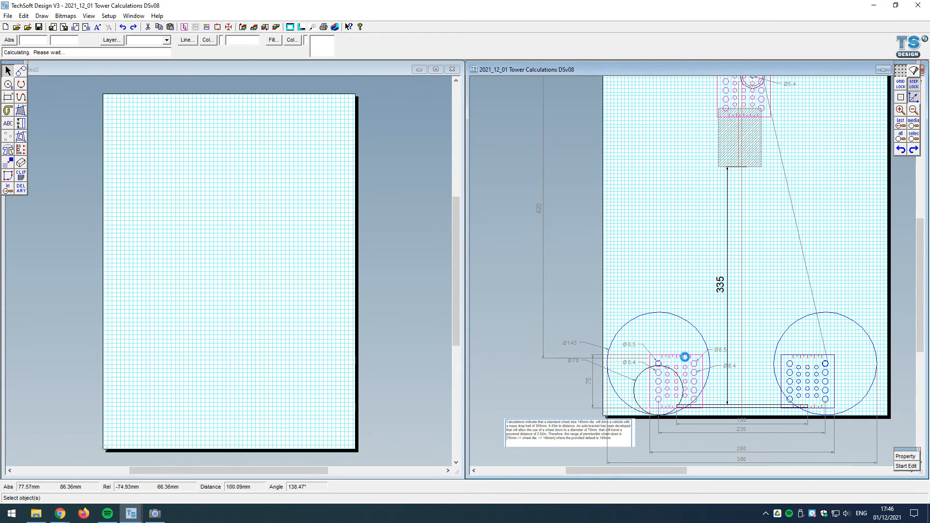
pyautogui.keyDown('shift'); pyautogui.click(796, 356); pyautogui.keyUp('shift')
pyautogui.click(386, 158)
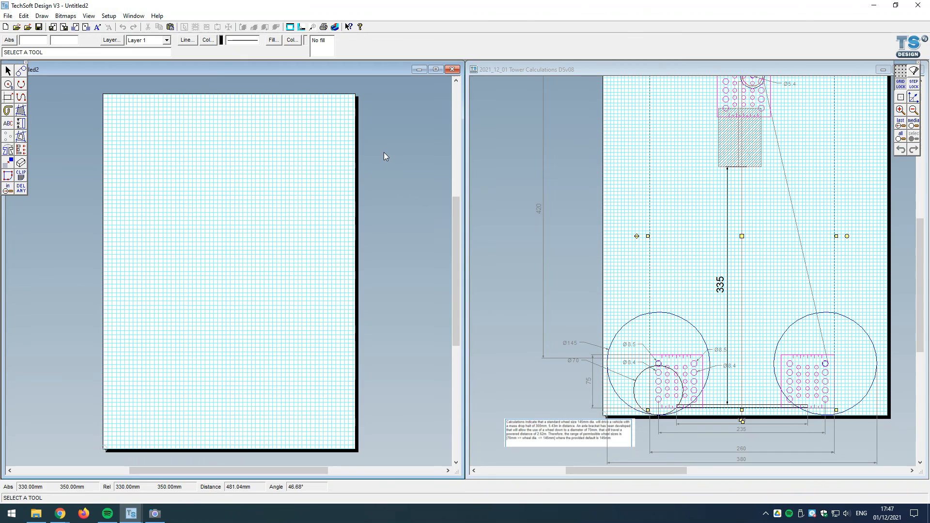
pyautogui.hotkey('ctrl', 'v')
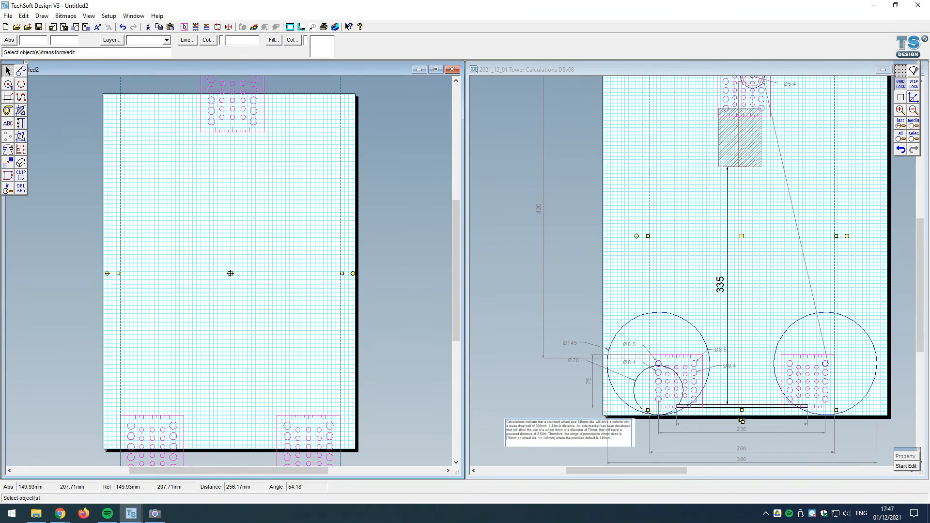
# Step: Move the three pasted brackets down together until the upper bracket sits 5 mm below the page's top edge
pyautogui.moveTo(230, 282); pyautogui.dragTo(230, 298)
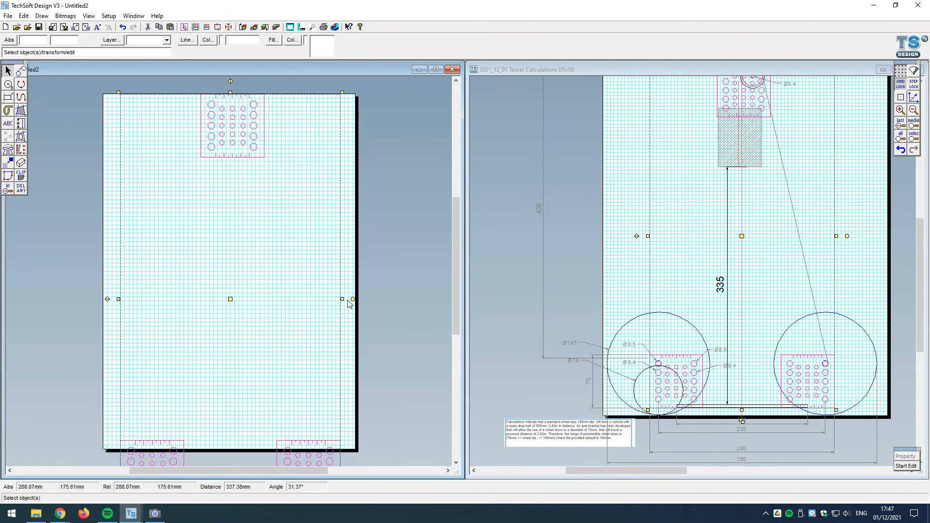
pyautogui.click(425, 288)
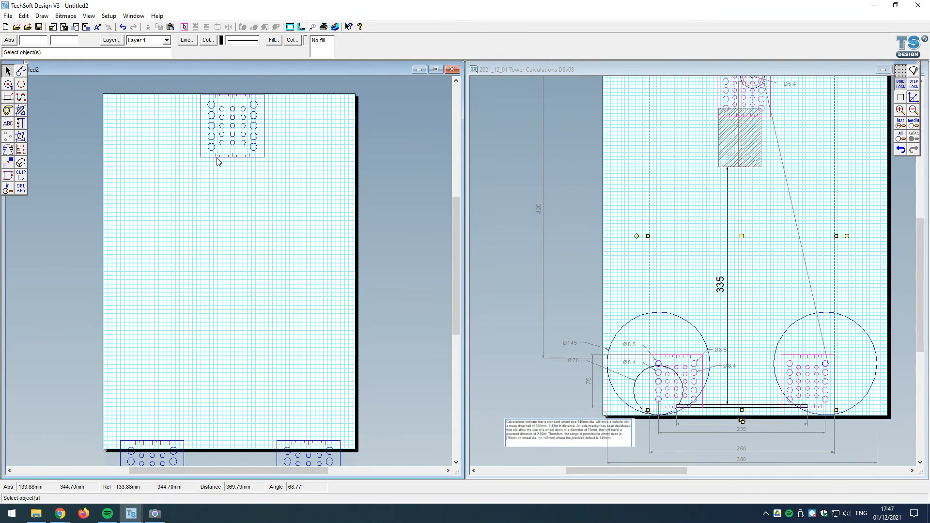
pyautogui.hotkey('ctrl', 'a')
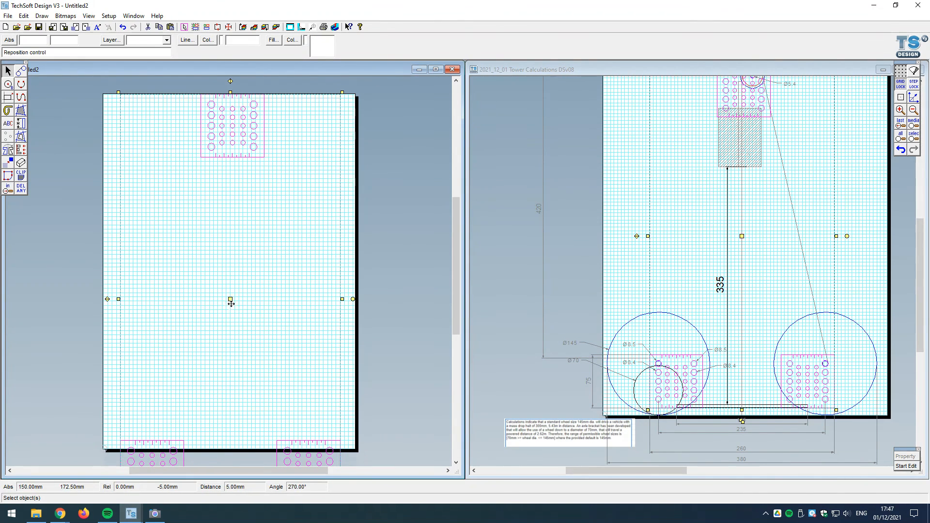
pyautogui.moveTo(231, 302); pyautogui.dragTo(231, 305)
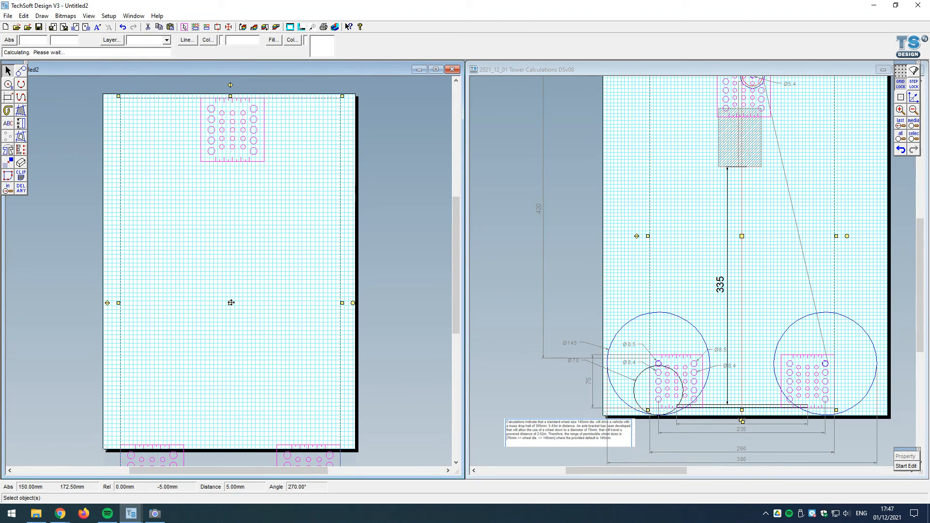
pyautogui.click(388, 338)
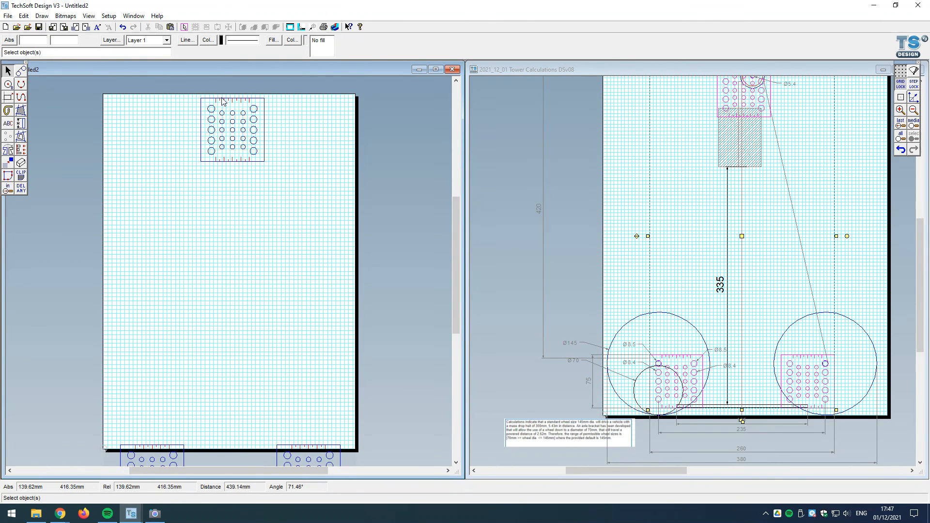